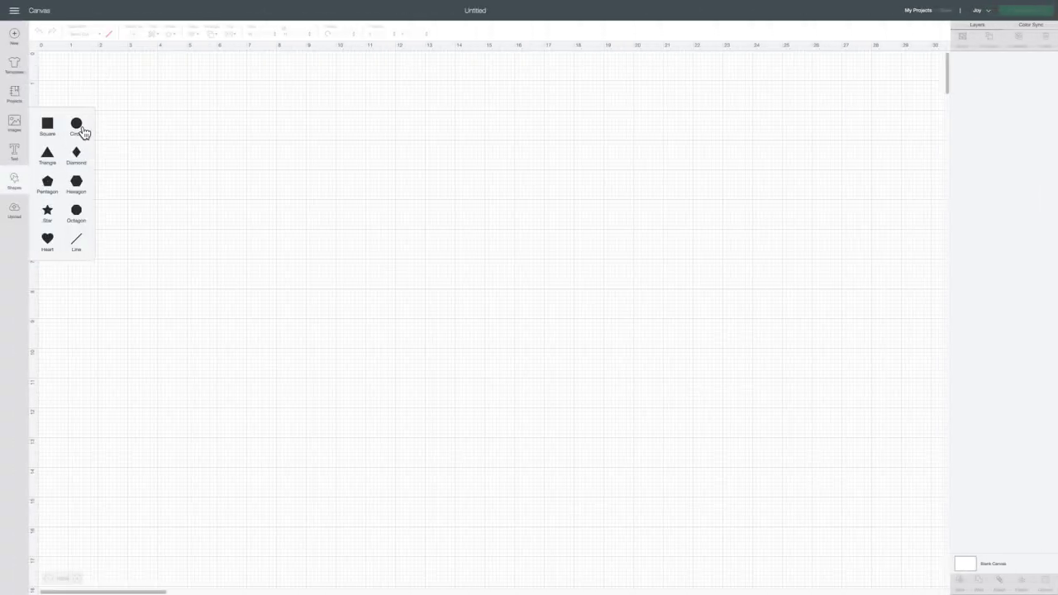
- Search images for 'half circle' and insert only the salmon half-circle banner
left_click(17, 131)
left_click(494, 61)
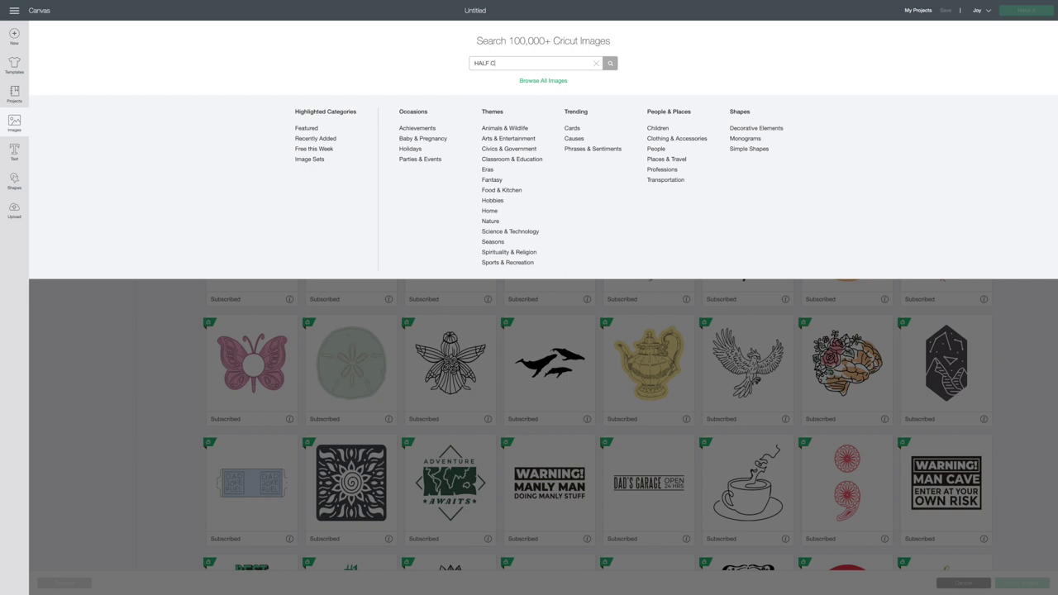
key("Return")
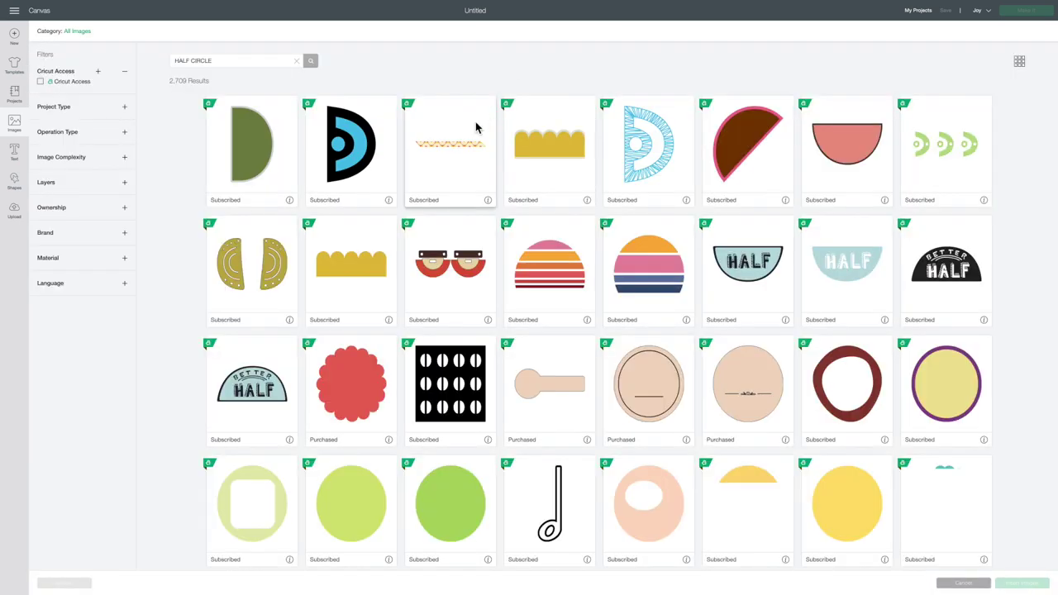
left_click(257, 163)
left_click(857, 158)
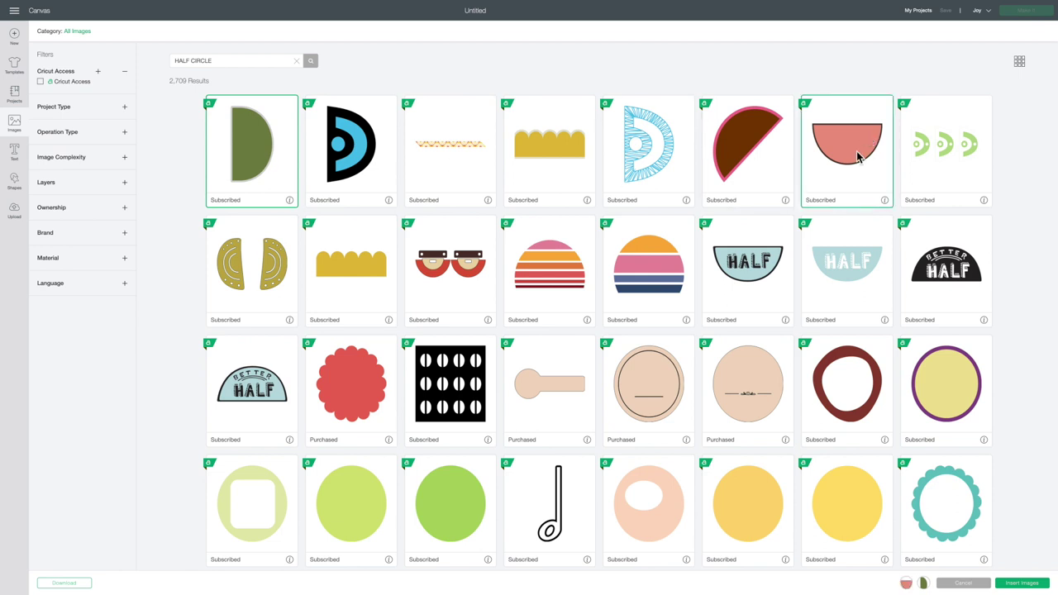
left_click(288, 118)
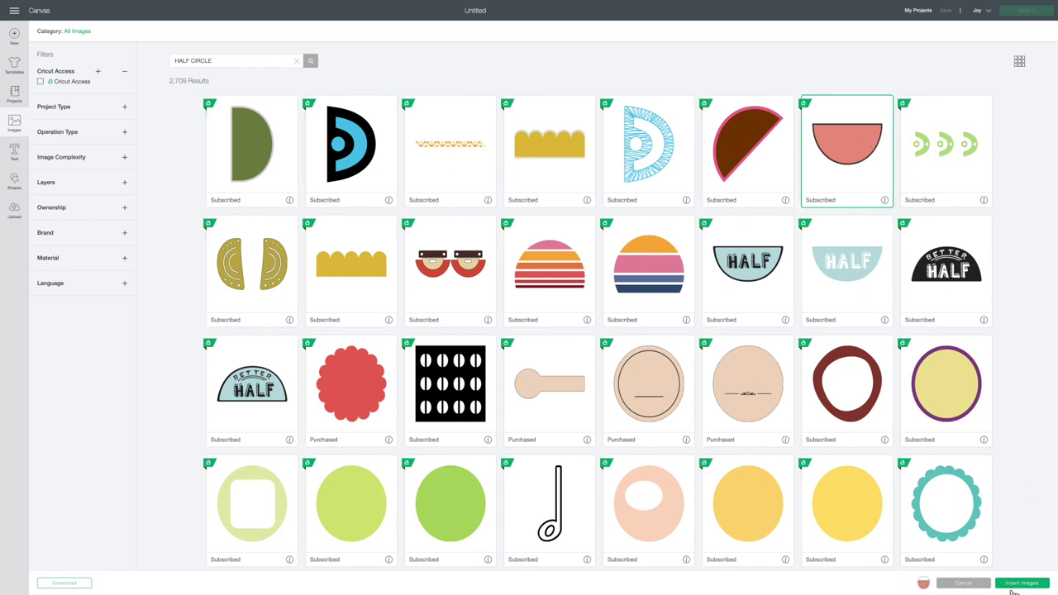
left_click(1022, 583)
- Rotate the half circle 180° so its curve faces up and size it 4.5 × 1.3 in
left_click(307, 302)
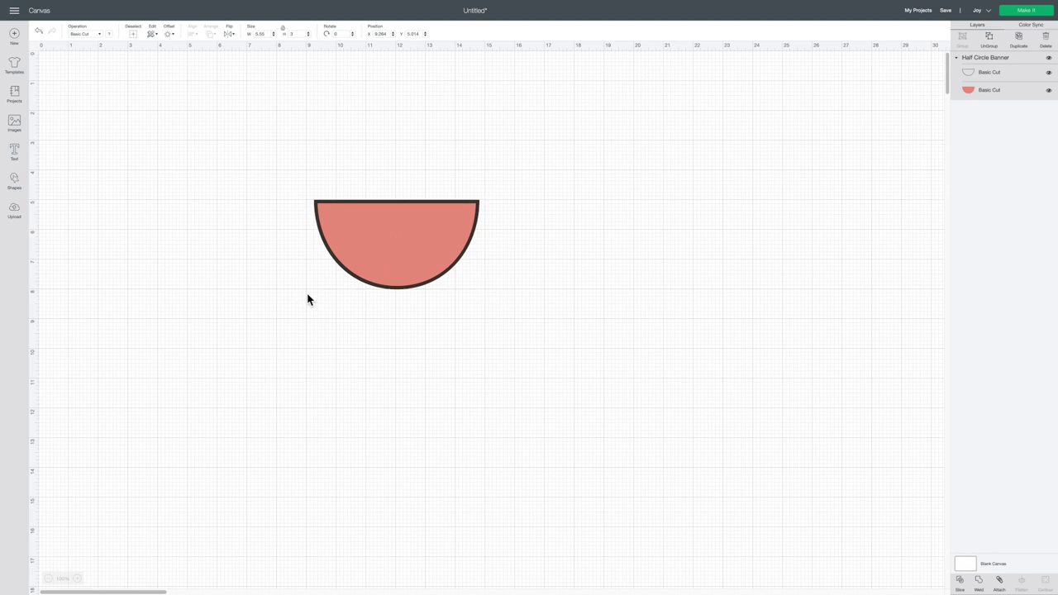
left_click(388, 252)
left_click_drag(485, 193, 267, 323)
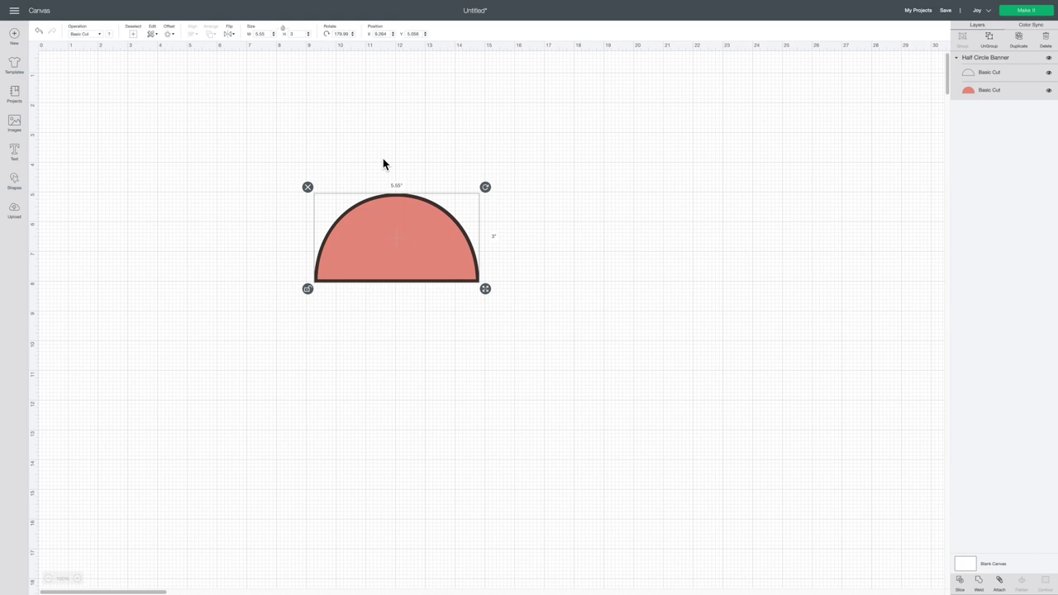
scroll(401, 174, "right", 1)
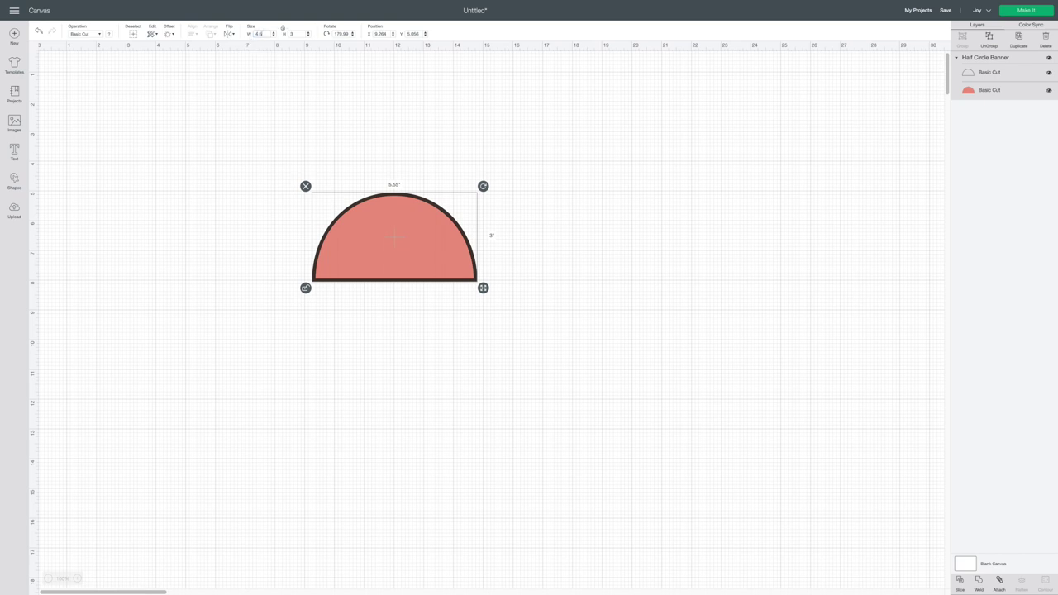
key("Return")
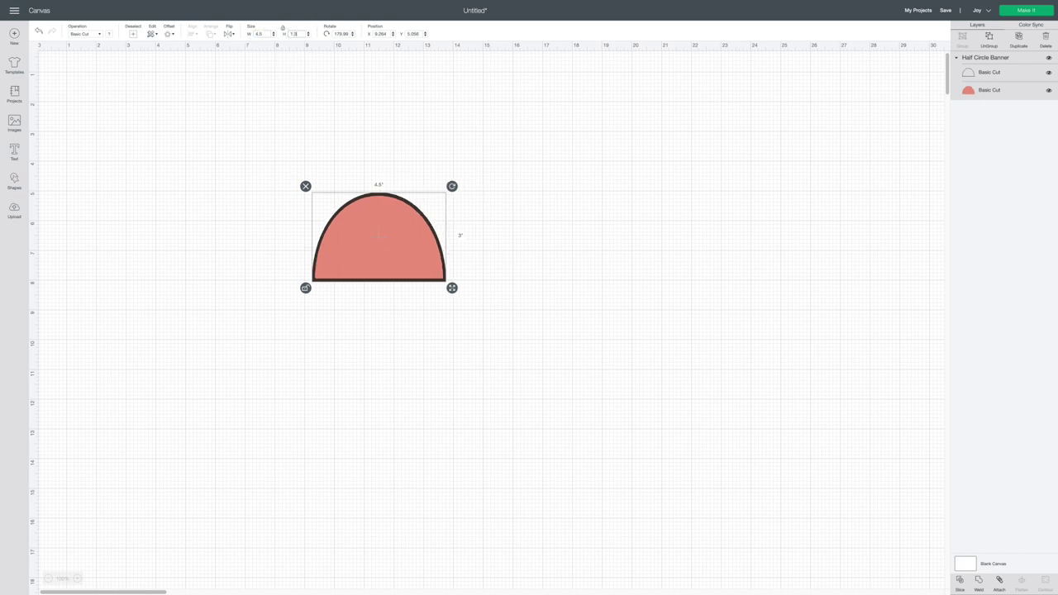
key("Return")
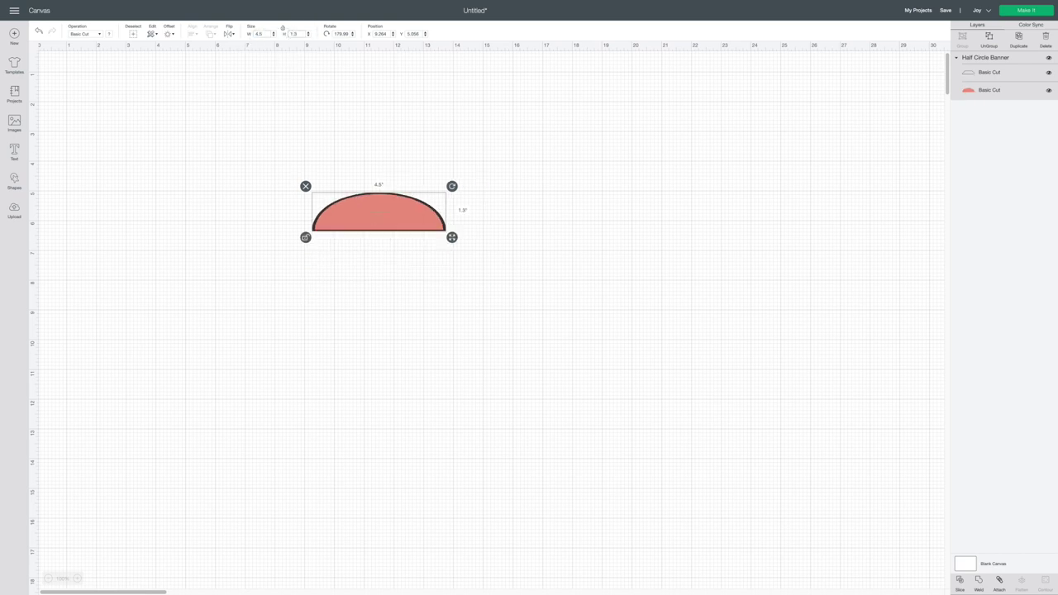
- Add a square, size it 9 × 4.5 in, and butt it against the half circle's base
left_click(18, 186)
left_click(47, 126)
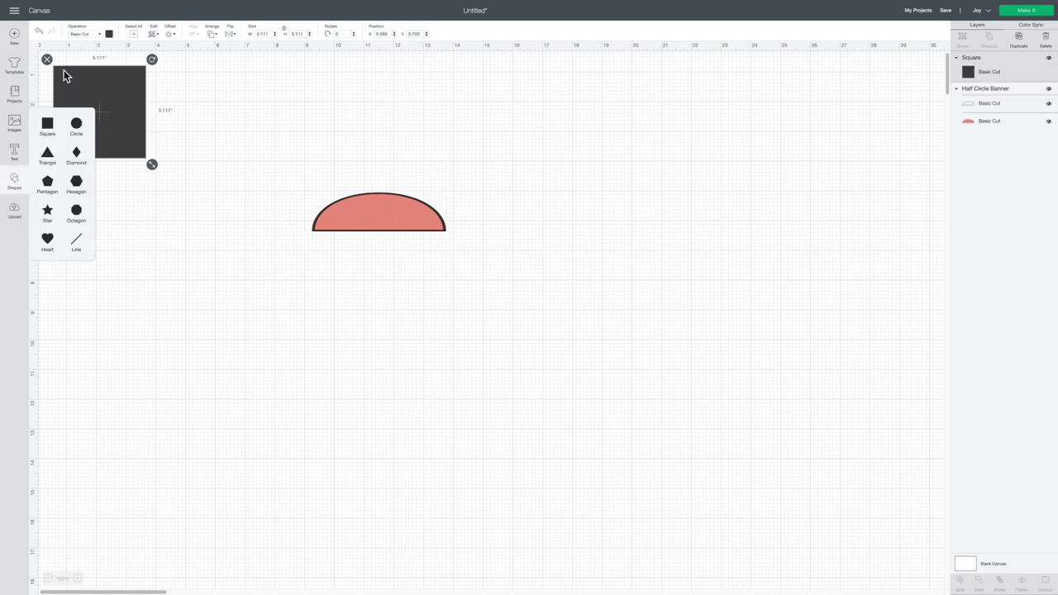
left_click(99, 173)
left_click(90, 149)
left_click_drag(103, 153, 243, 358)
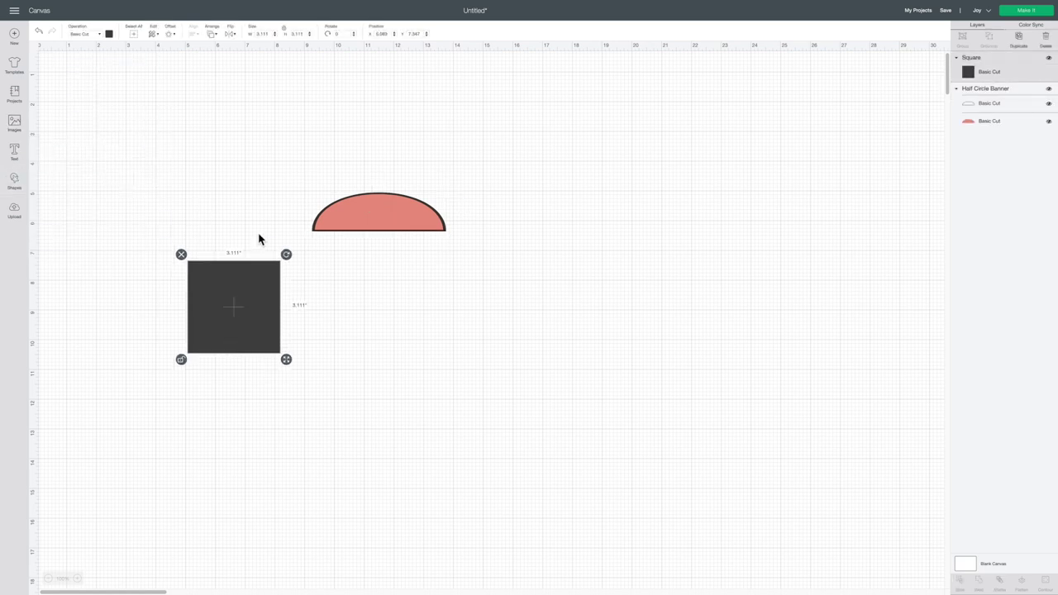
scroll(264, 240, "right", 1)
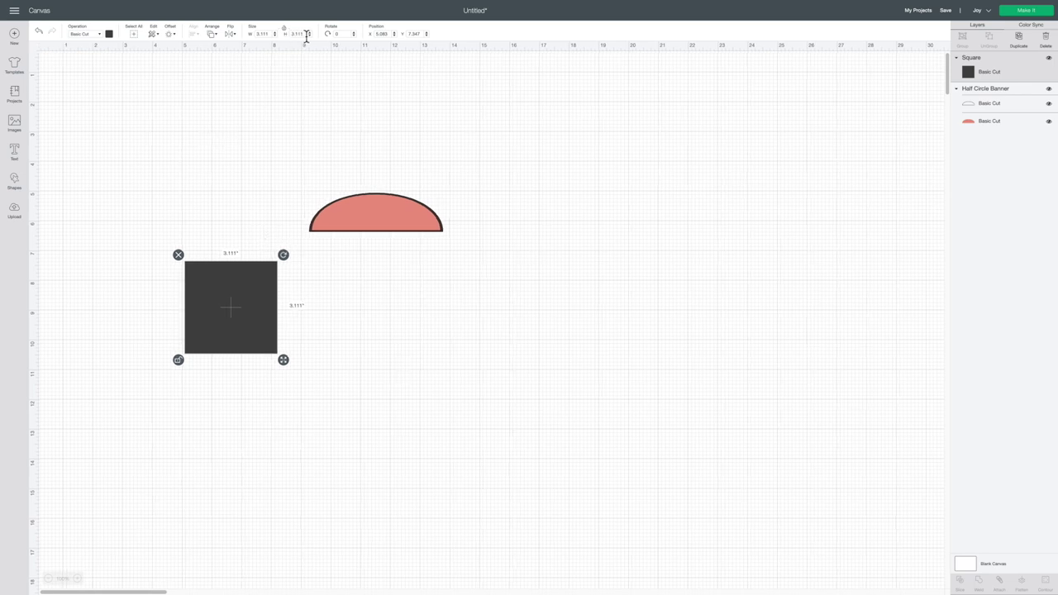
type("9")
key("Return")
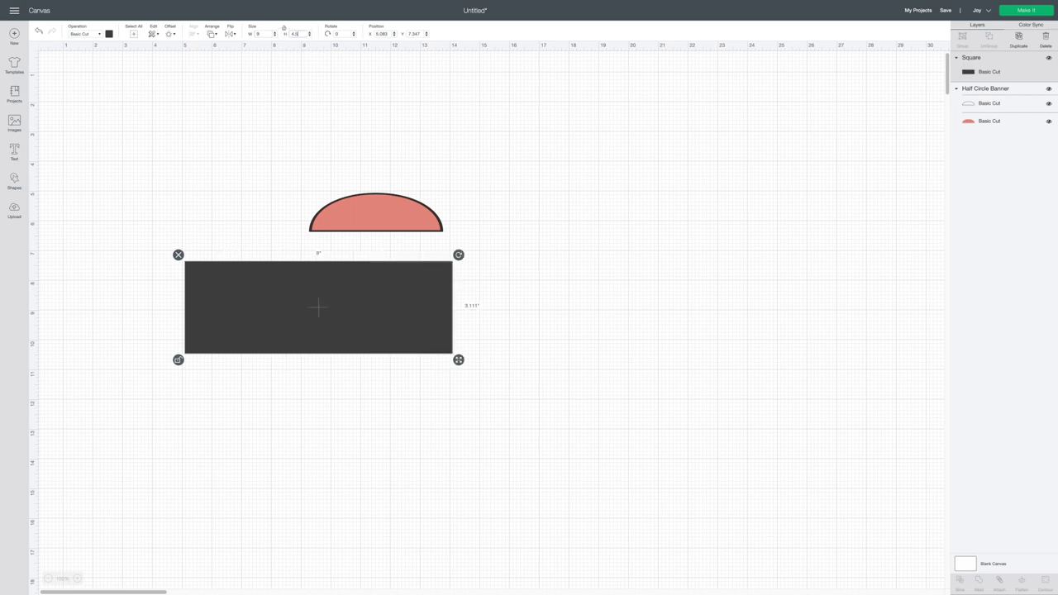
type("4.5")
key("Return")
left_click_drag(299, 302, 349, 272)
- Weld the rectangle and half circle into one shape and colour it white
left_click(550, 338)
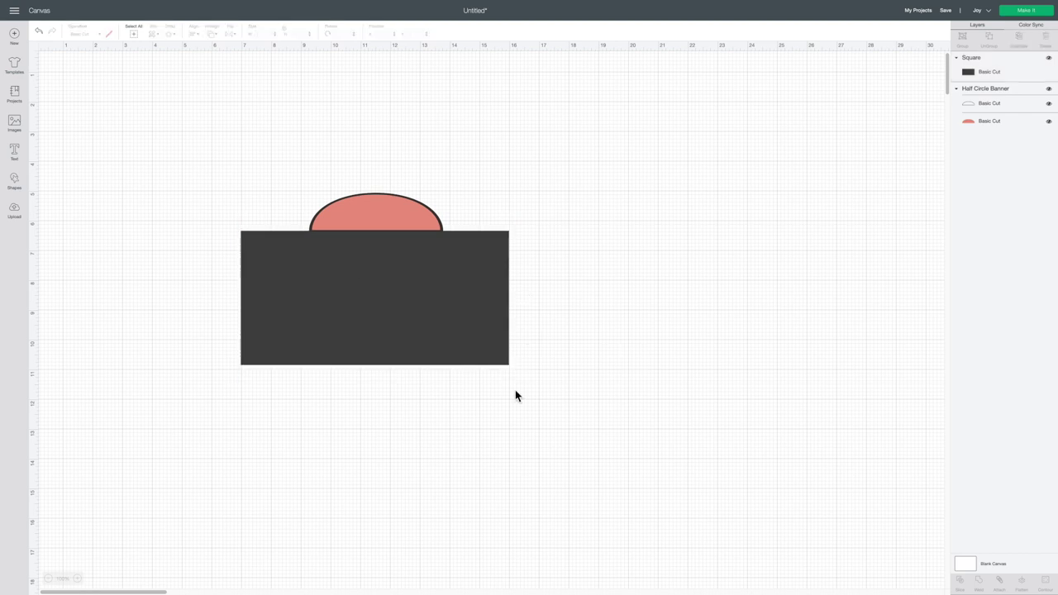
left_click_drag(557, 394, 210, 191)
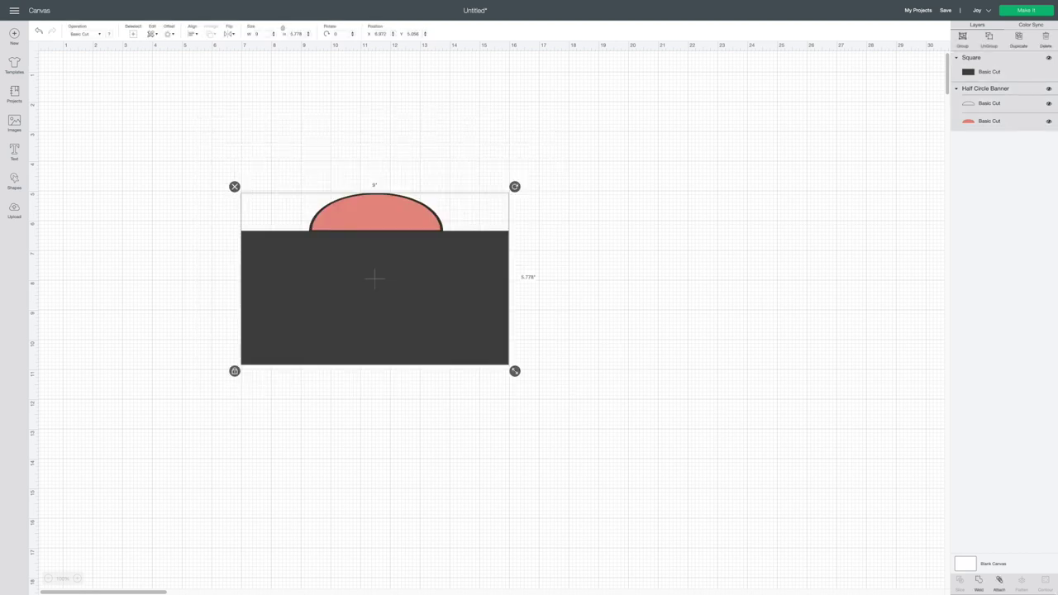
left_click(988, 587)
left_click(380, 286)
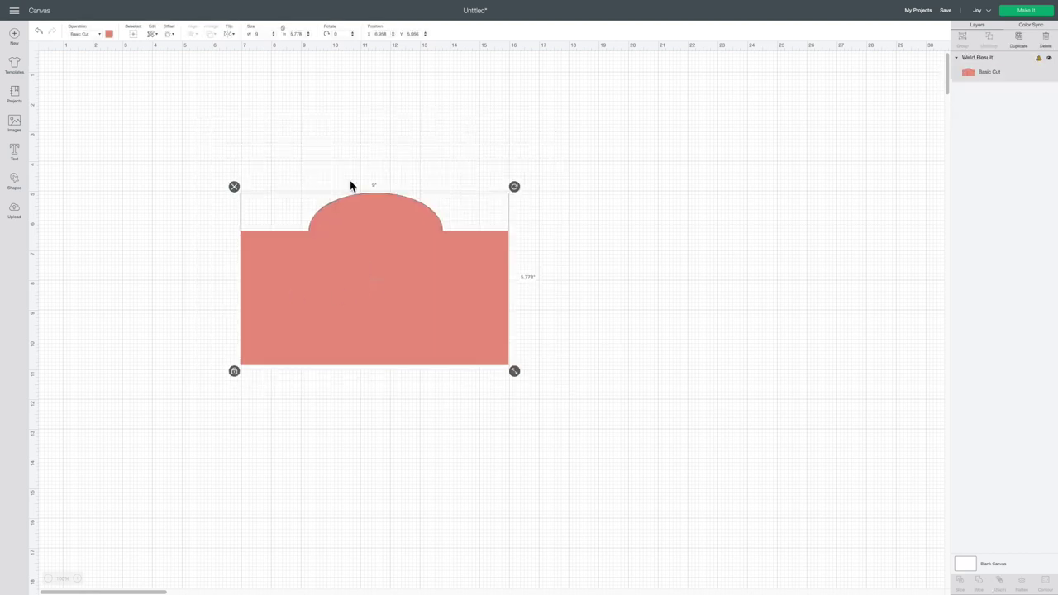
left_click(110, 36)
left_click(117, 114)
left_click(653, 286)
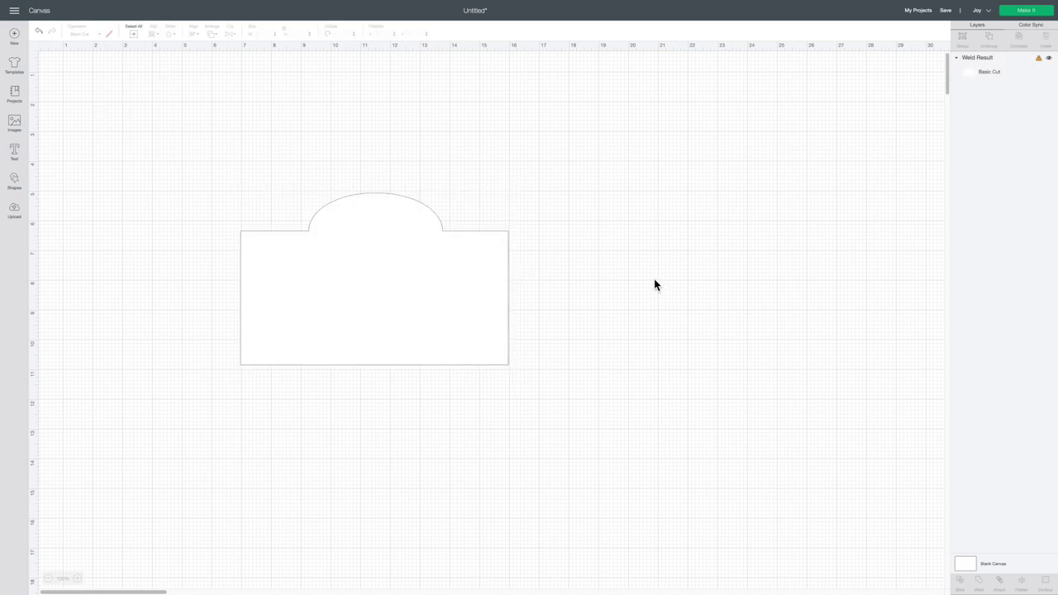
- Search the image library for 'flowers' and add the glue-gun image to the design
left_click(15, 124)
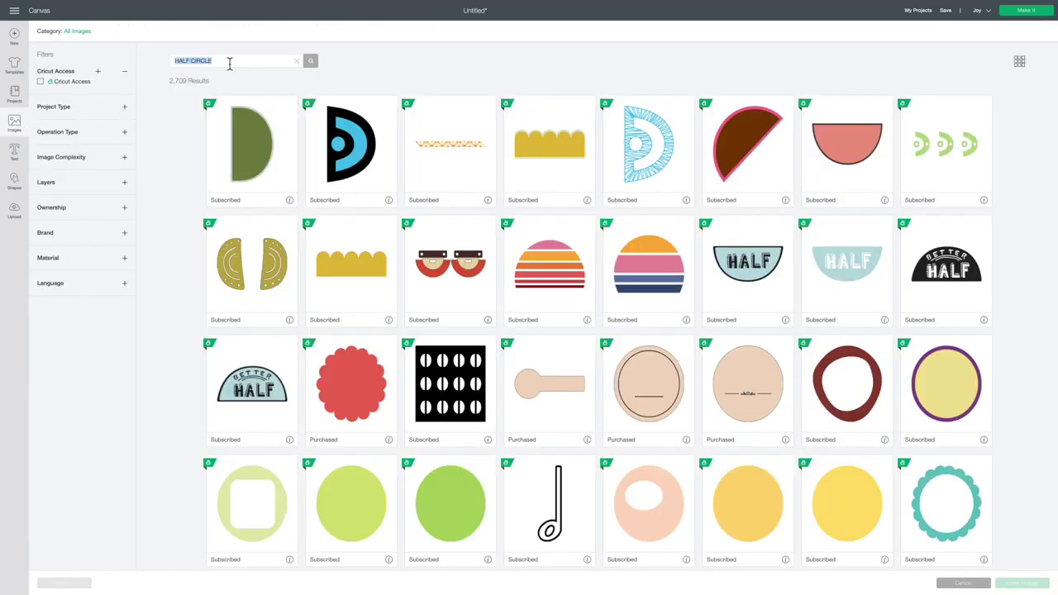
key("BackSpace")
type("flowers")
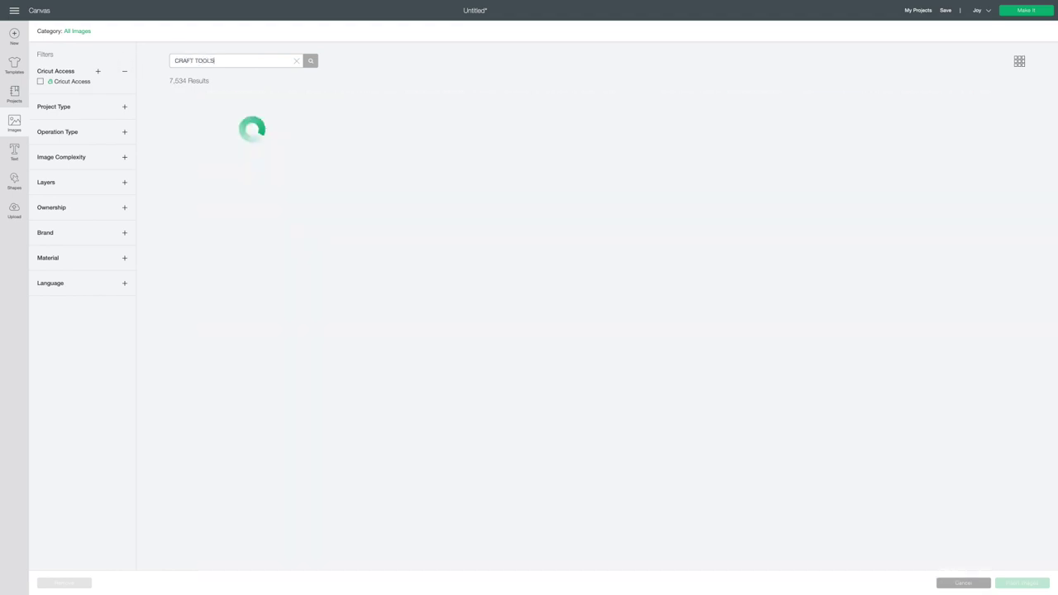
scroll(542, 439, "down", 15)
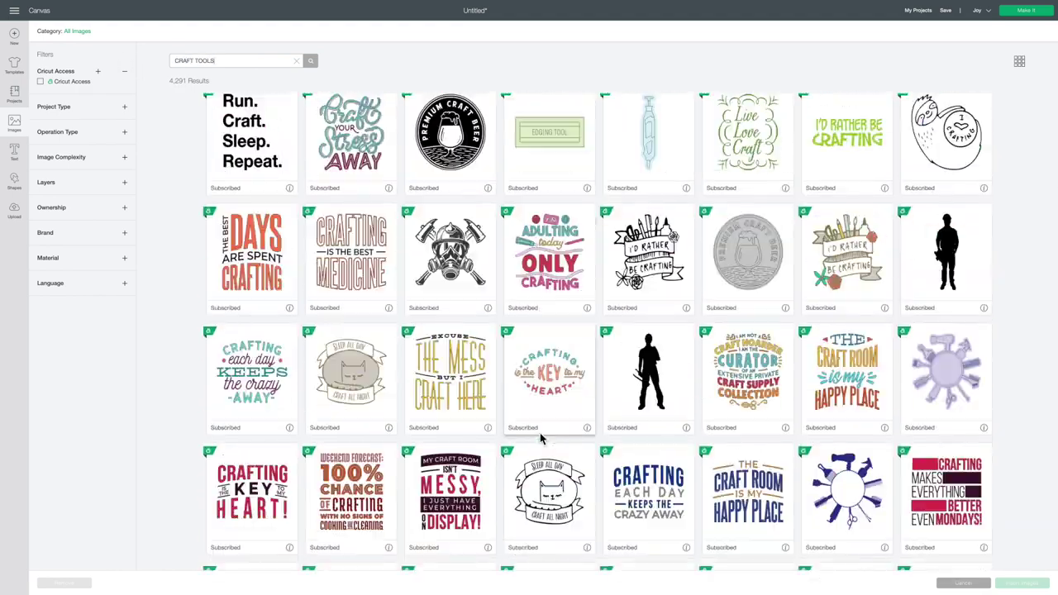
scroll(541, 438, "down", 10)
scroll(541, 439, "up", 10)
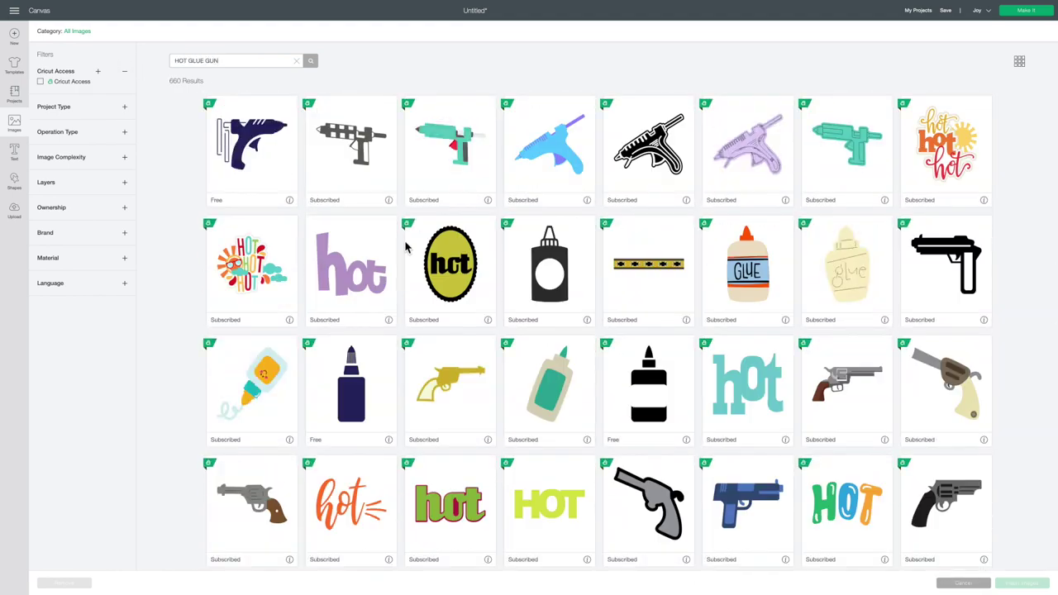
scroll(715, 426, "down", 10)
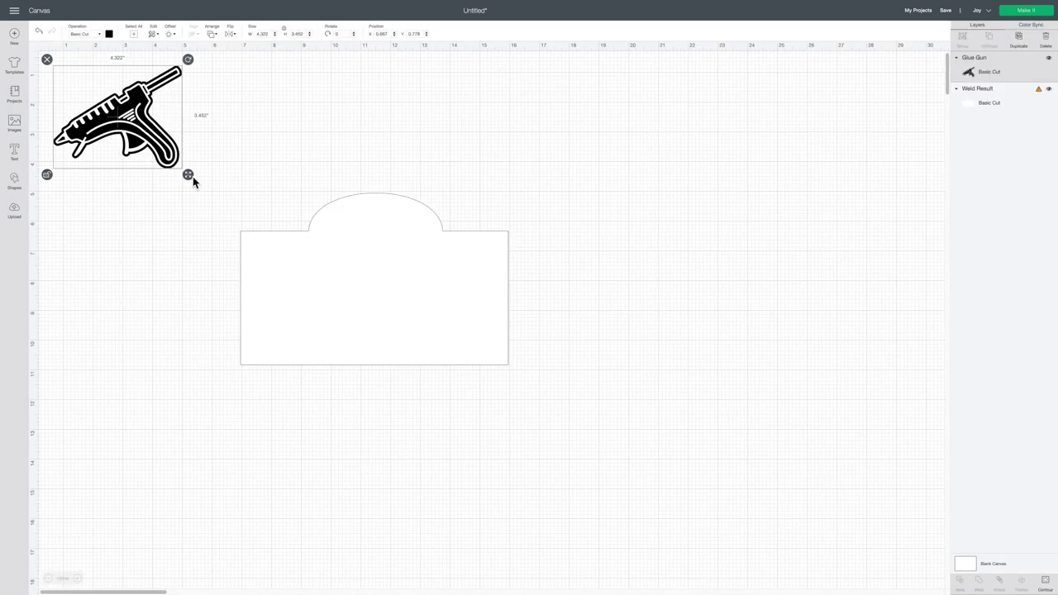
left_click_drag(191, 179, 399, 227)
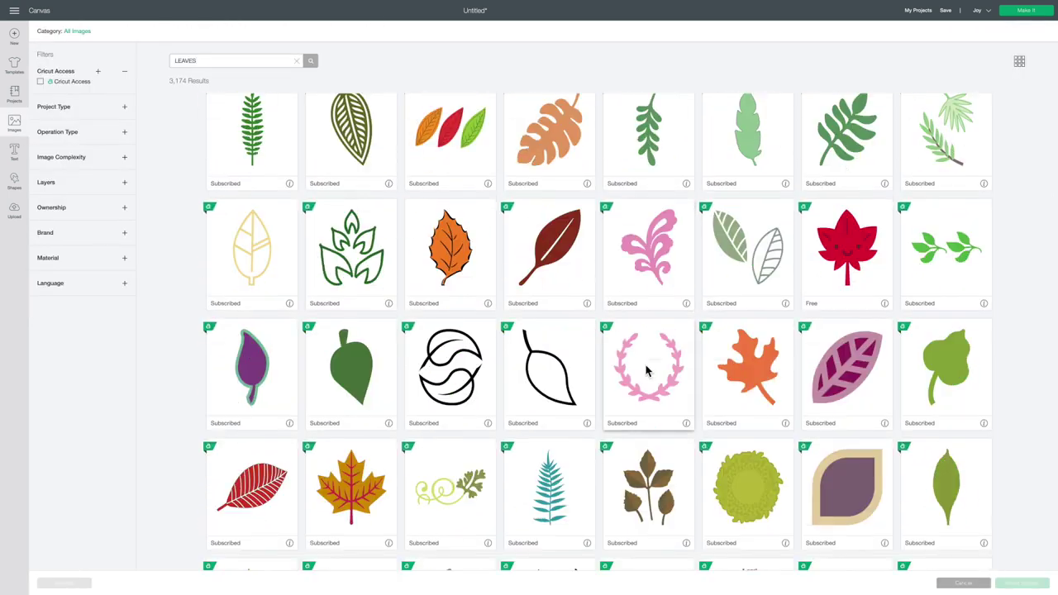
scroll(648, 371, "down", 10)
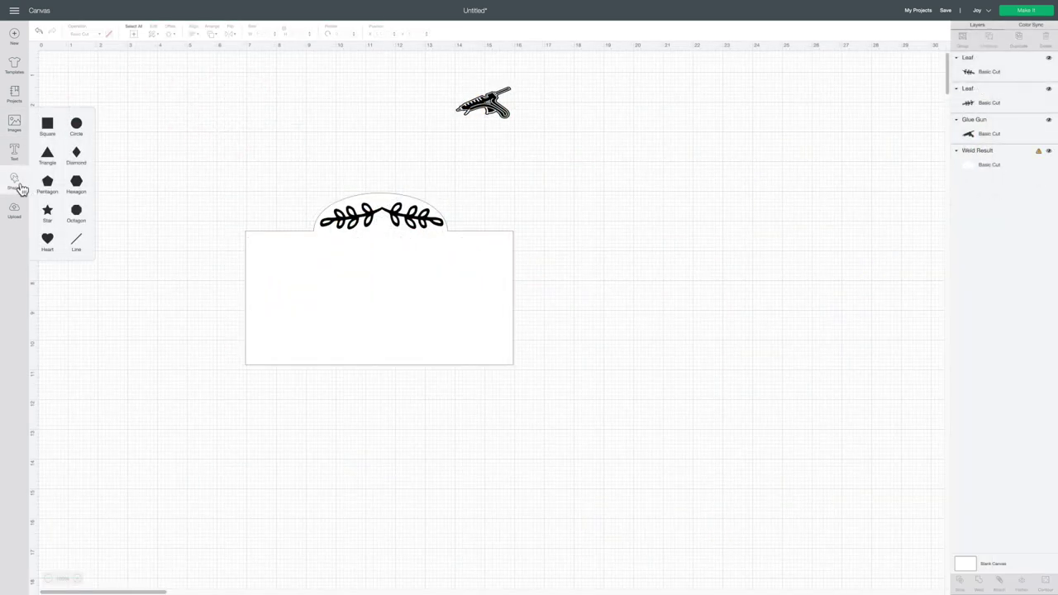
- Add a small heart shape centred inside the leaf wreath on the card's arch
left_click(47, 238)
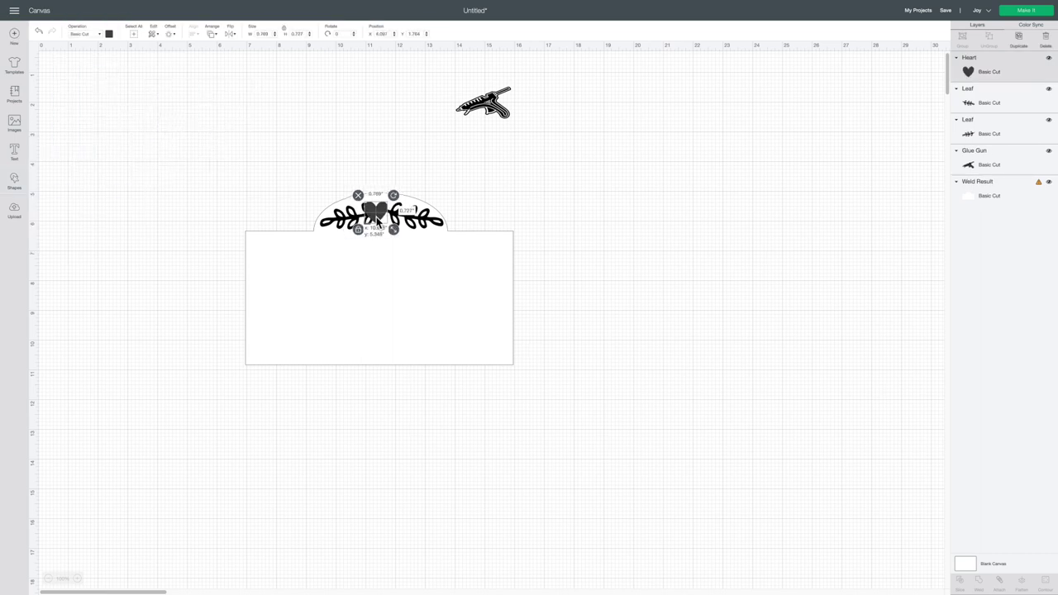
left_click(567, 215)
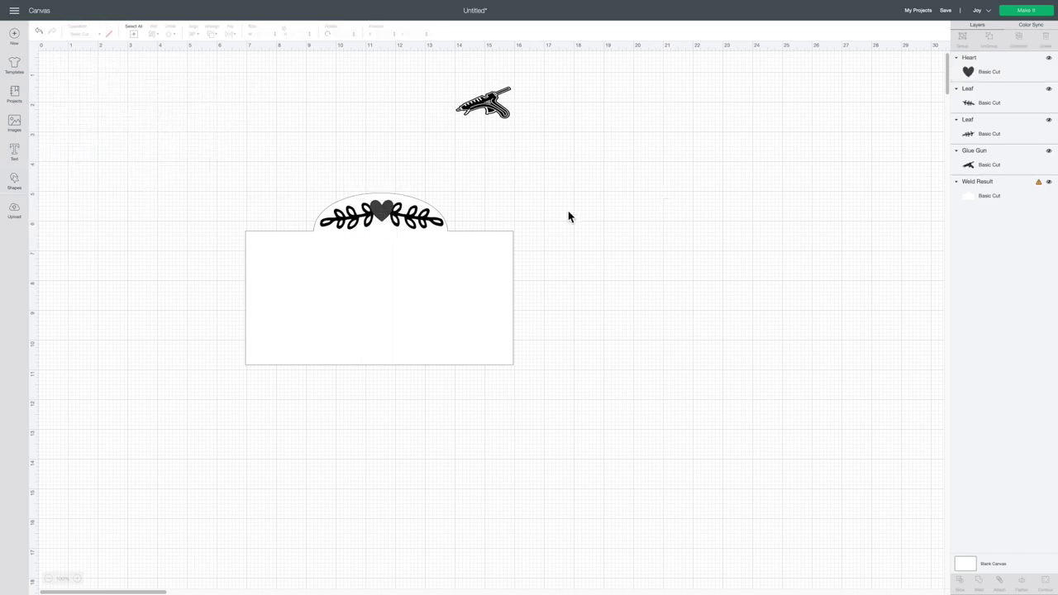
left_click(386, 215)
left_click(701, 230)
- Add a text box reading 'Welcome to' in Hello Bluebird Script
left_click(15, 152)
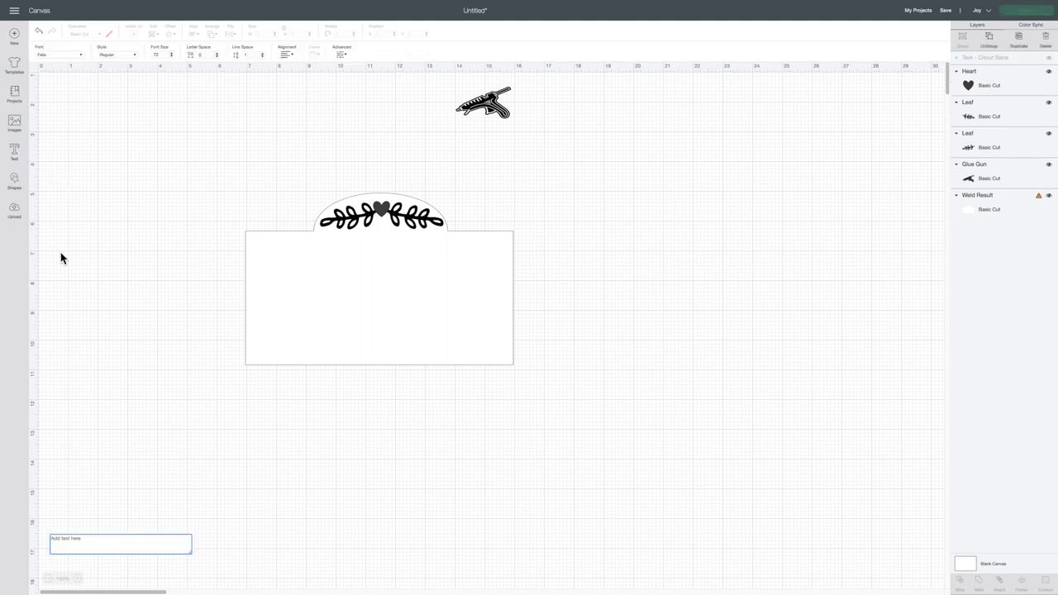
type("WELCOME")
left_click(71, 55)
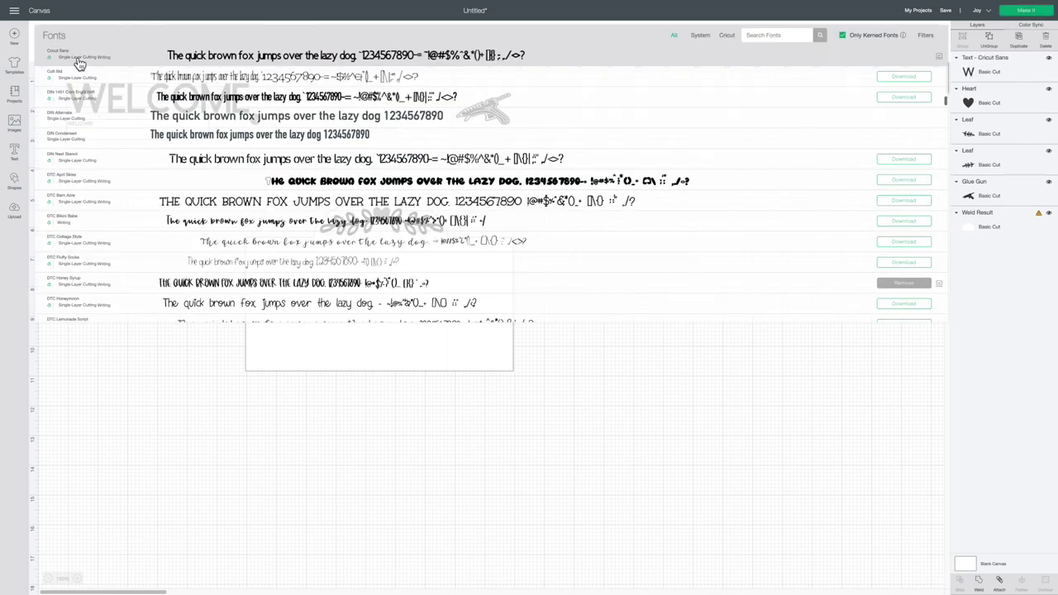
left_click_drag(947, 101, 939, 144)
left_click(842, 157)
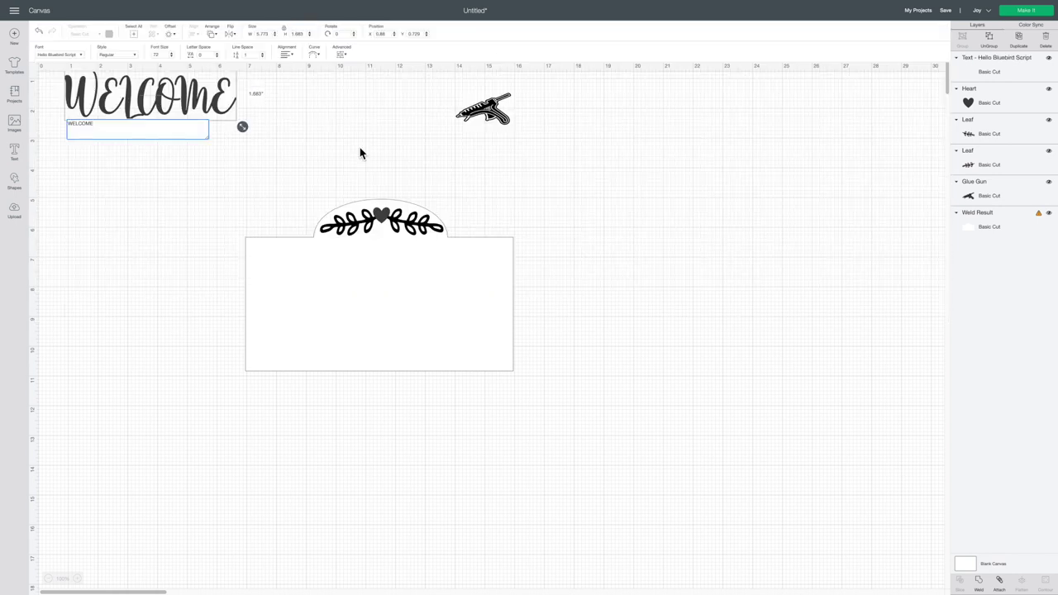
key("BackSpace")
key("BackSpace")
key("BackSpace")
key("BackSpace")
key("BackSpace")
key("BackSpace")
type("e")
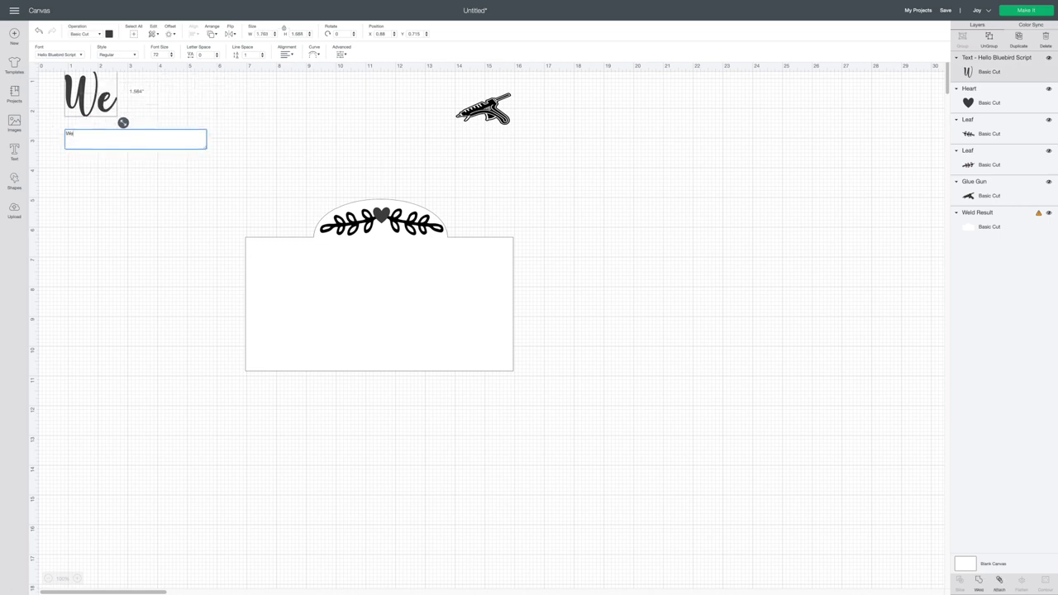
type("lcome to")
scroll(153, 110, "down", 1)
left_click_drag(174, 125, 362, 295)
- Extend the text to 'Welcome to the', enlarge it slightly, and set letter spacing to 0.4
double_click(430, 257)
type("the")
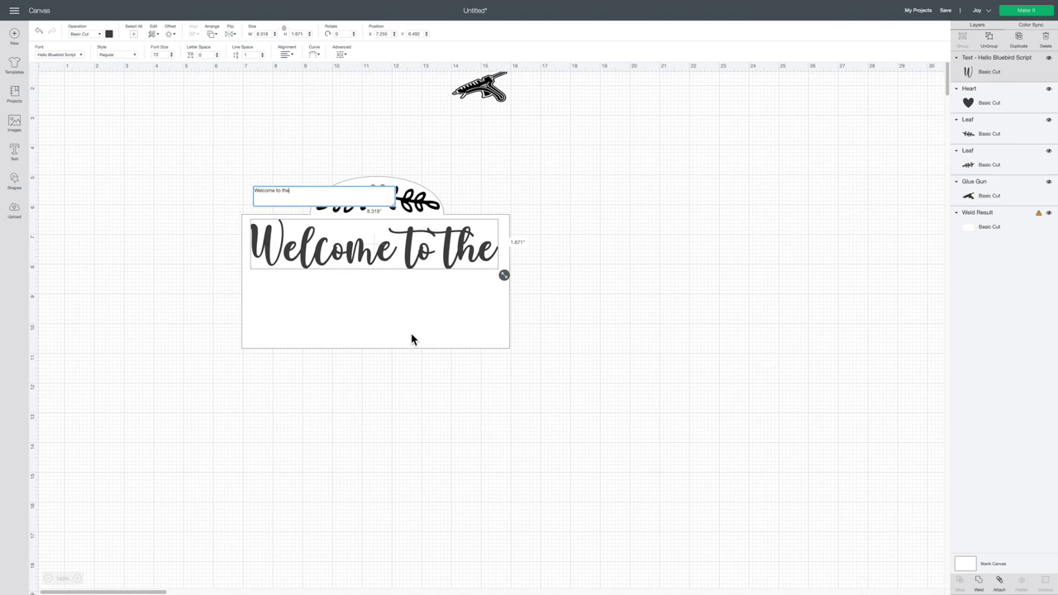
left_click_drag(498, 277, 502, 278)
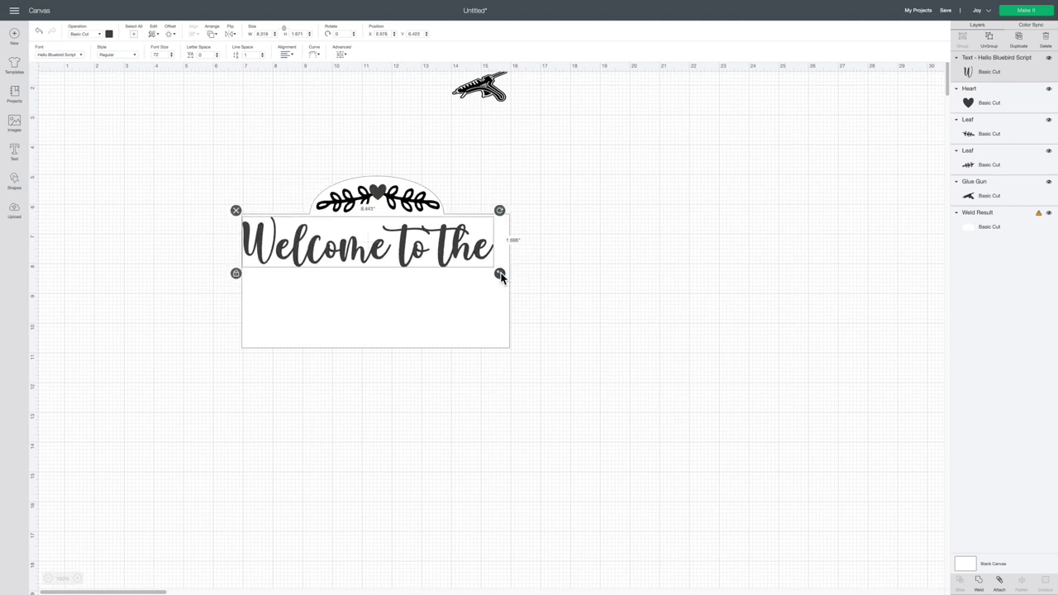
left_click(216, 52)
left_click(216, 53)
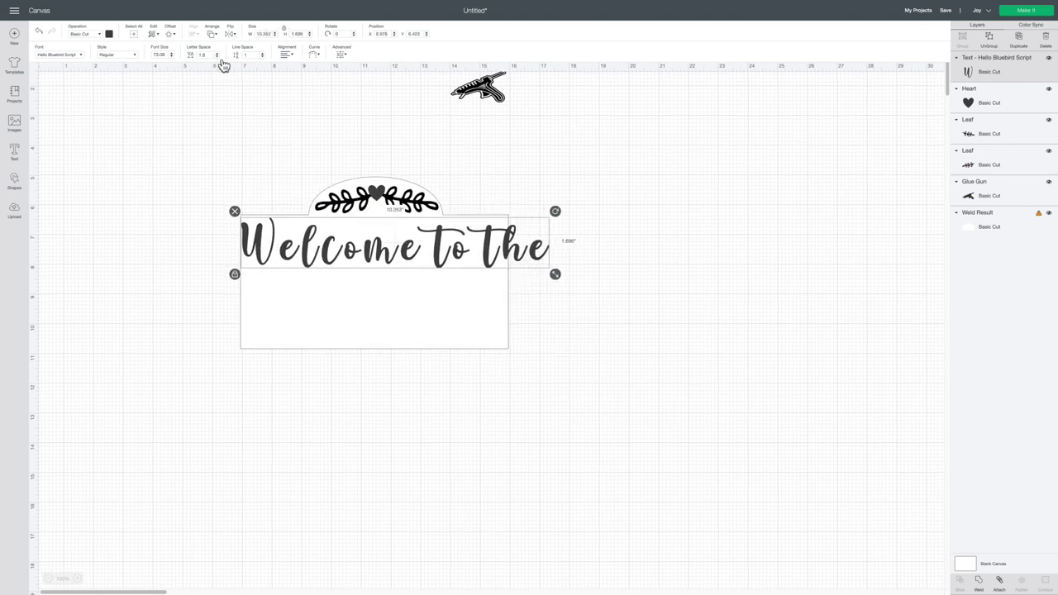
left_click(217, 55)
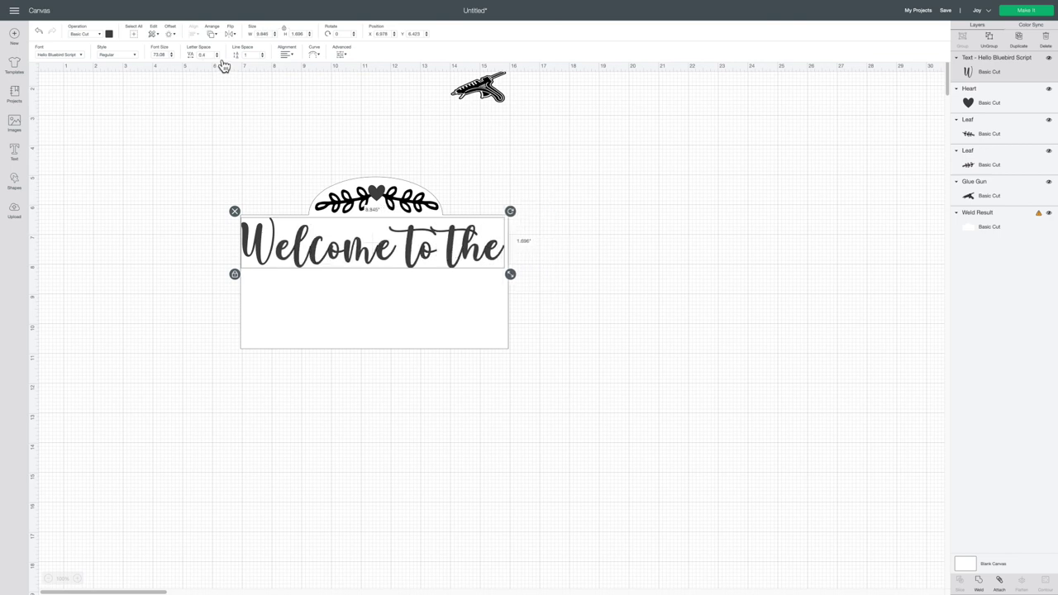
- Ungroup the text into letters and move the t closer to 'he'
left_click(990, 36)
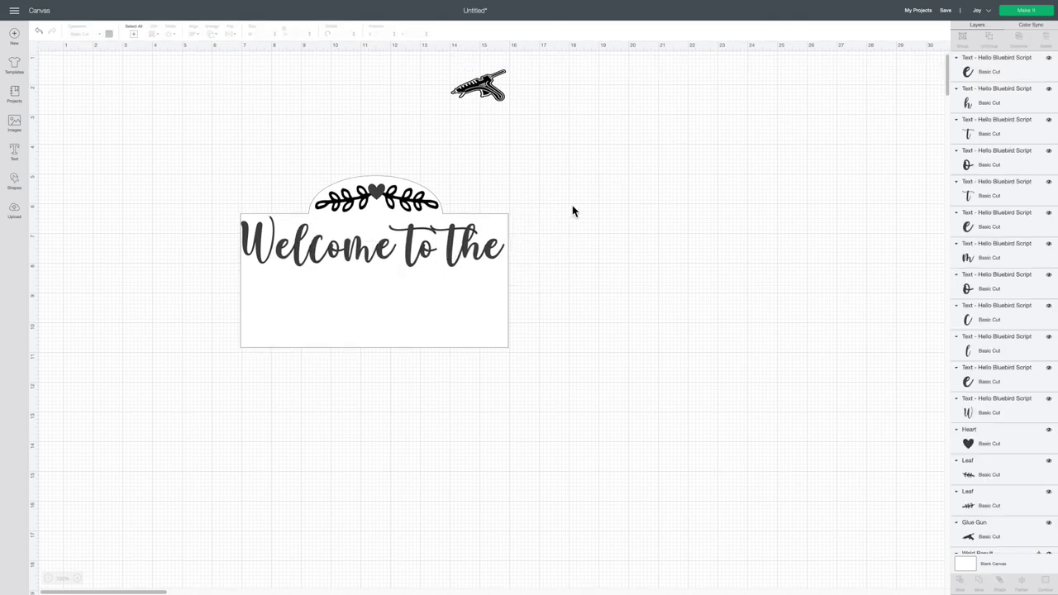
left_click(494, 248)
left_click(473, 248)
left_click_drag(454, 248, 232, 174)
left_click(747, 266)
- Reposition the sign backing behind 'Welcome to the' and the leaves
left_click(502, 254)
key("ctrl+z")
left_click_drag(498, 342, 454, 304)
left_click(369, 252)
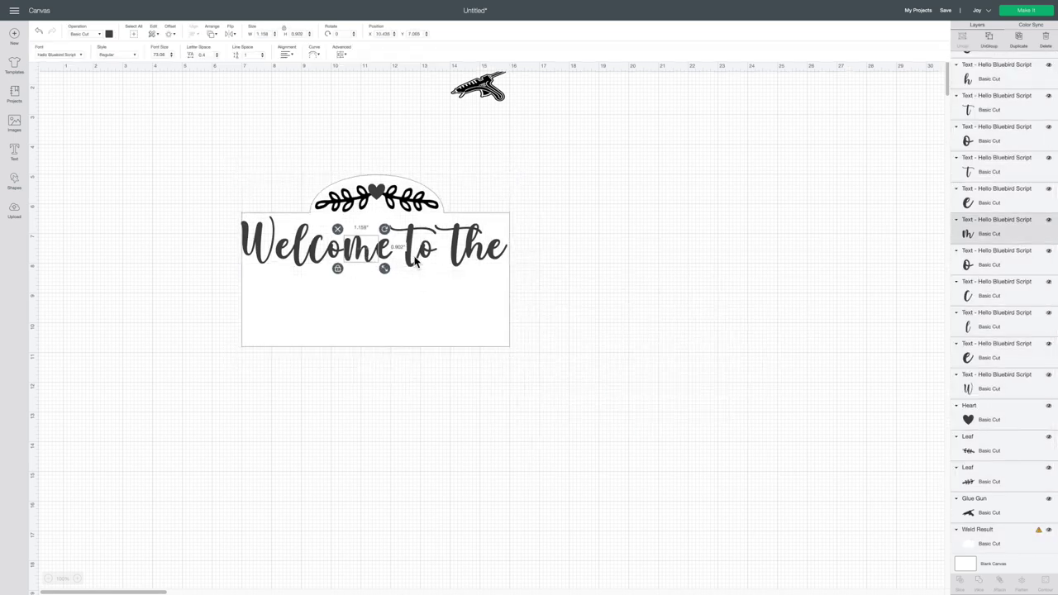
left_click(588, 287)
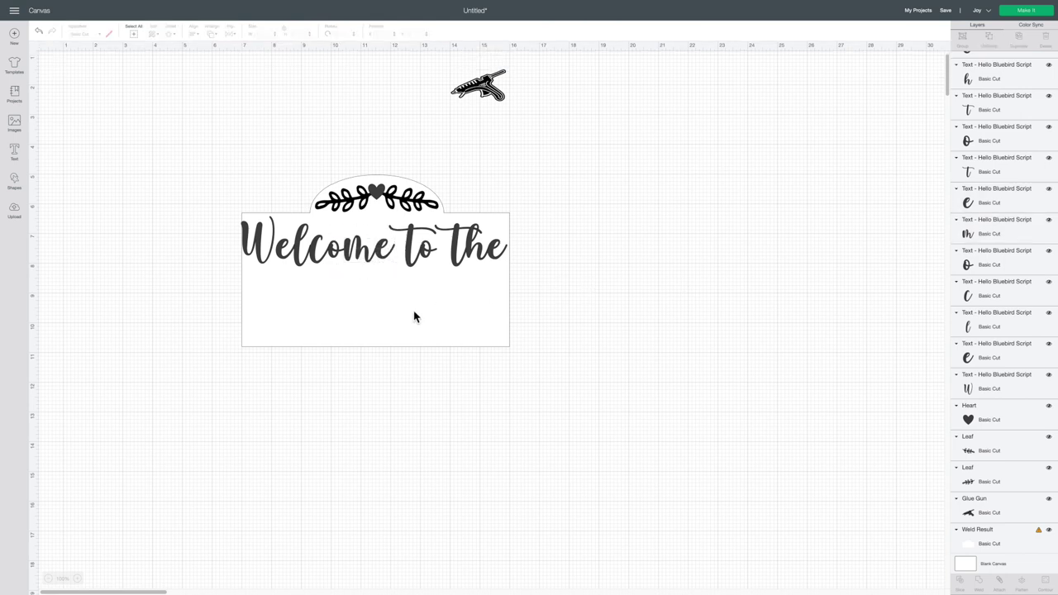
left_click_drag(415, 317, 412, 314)
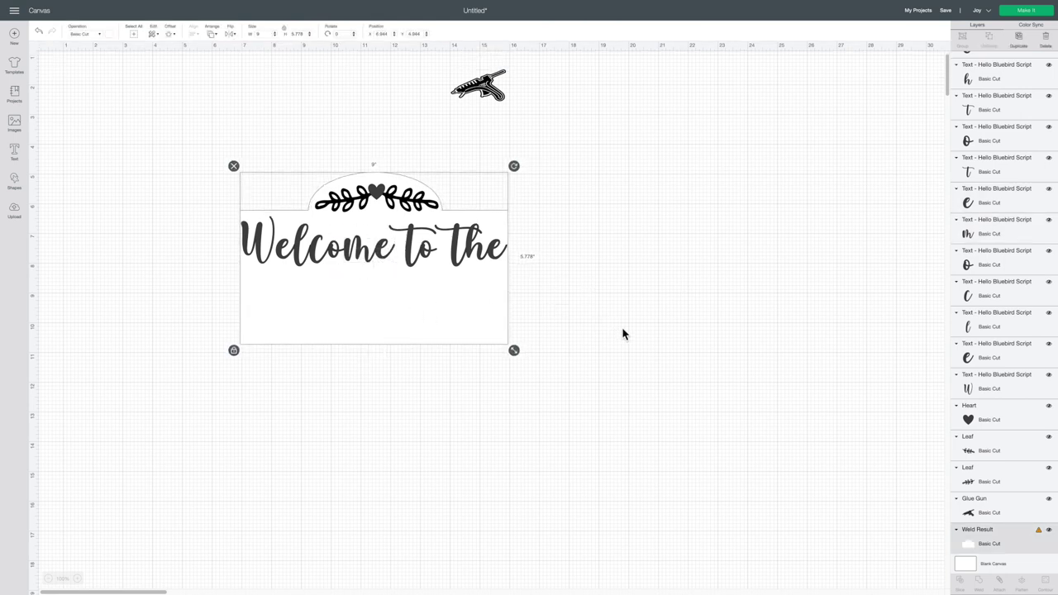
- Add 'SHE SHED' in Hello Bluebird Sans, enlarged and placed below 'Welcome to the'
left_click(15, 152)
type("SHE SHED")
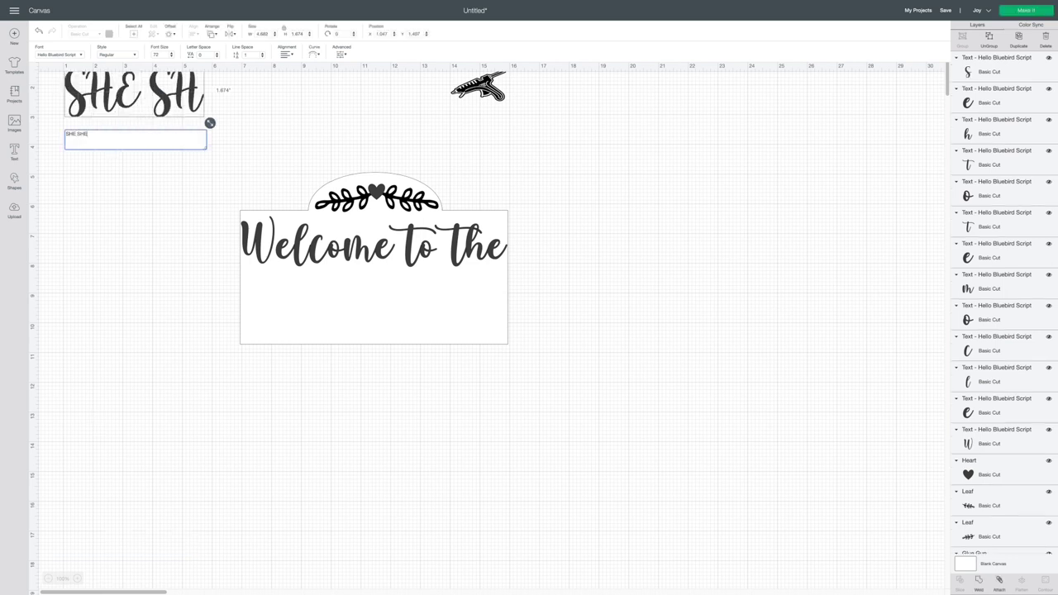
left_click(80, 55)
scroll(80, 89, "up", 2)
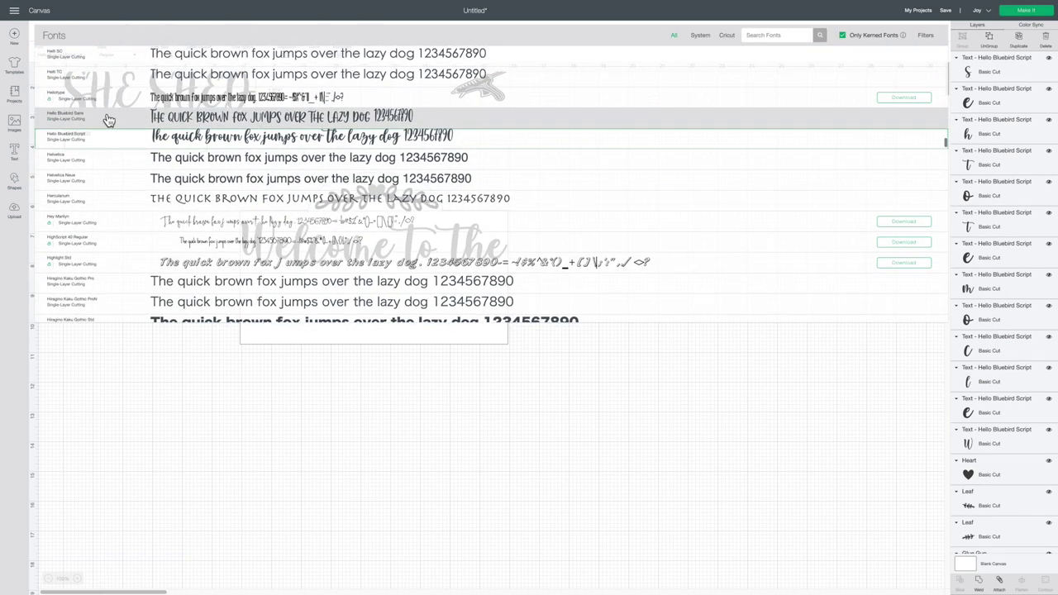
left_click(106, 116)
left_click_drag(157, 156, 314, 303)
left_click_drag(377, 331, 486, 364)
left_click_drag(420, 327, 425, 310)
- Move the sign backing to the right and select all the Welcome and SHE SHED letters
left_click(635, 332)
left_click_drag(502, 339, 878, 255)
left_click_drag(495, 351, 257, 233)
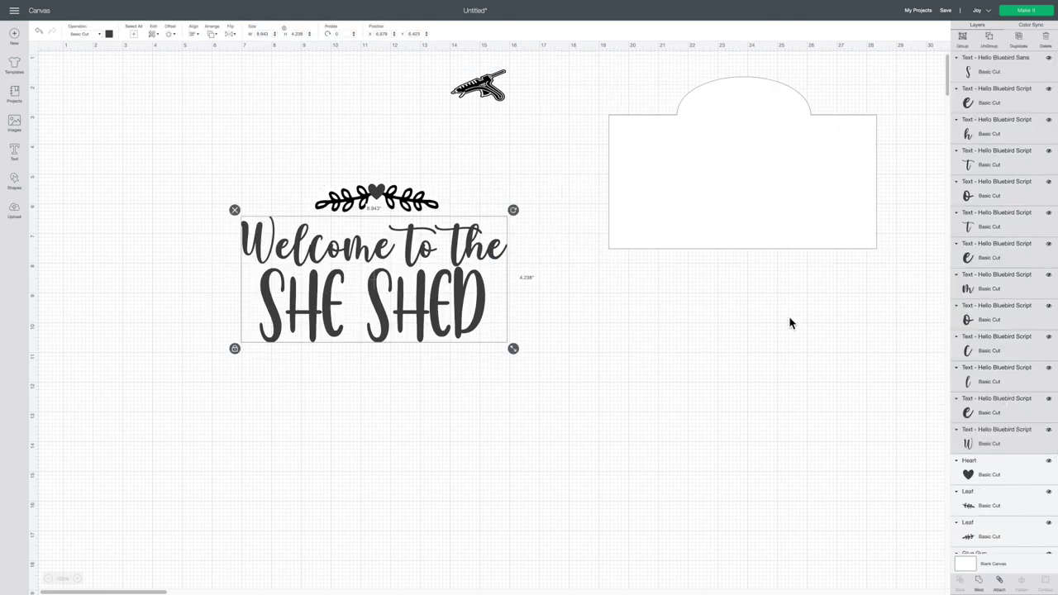
- Weld the letters into one shape, then weld the heart and both leaves together
left_click(980, 583)
left_click(488, 335)
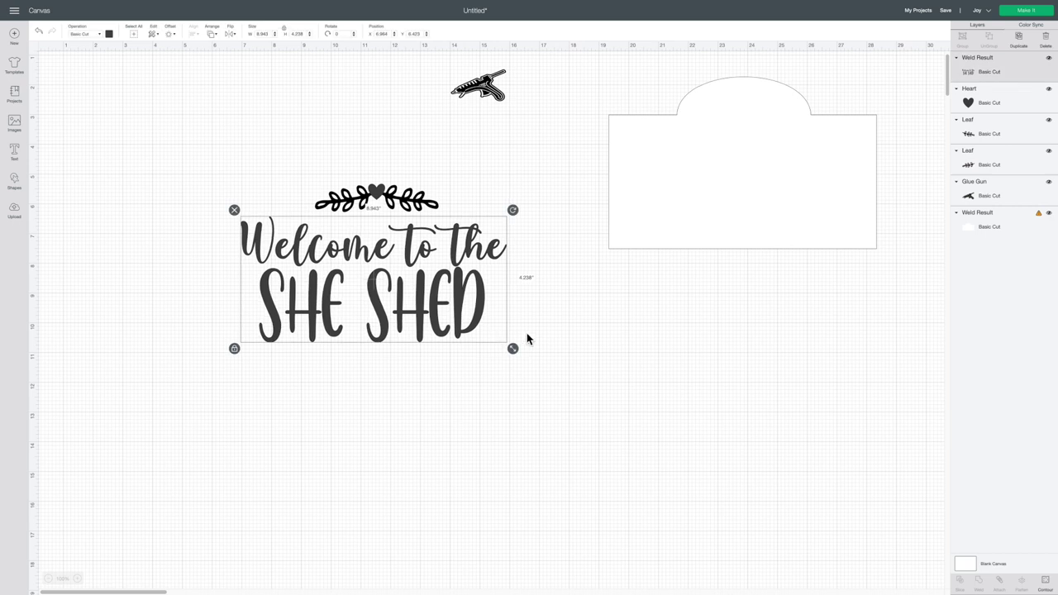
left_click(542, 344)
left_click(413, 200)
left_click_drag(459, 183, 298, 213)
left_click(982, 584)
- Delete the white sign backing and glue gun image, then save the project as 'SHE SHED'
left_click(693, 205)
key("Delete")
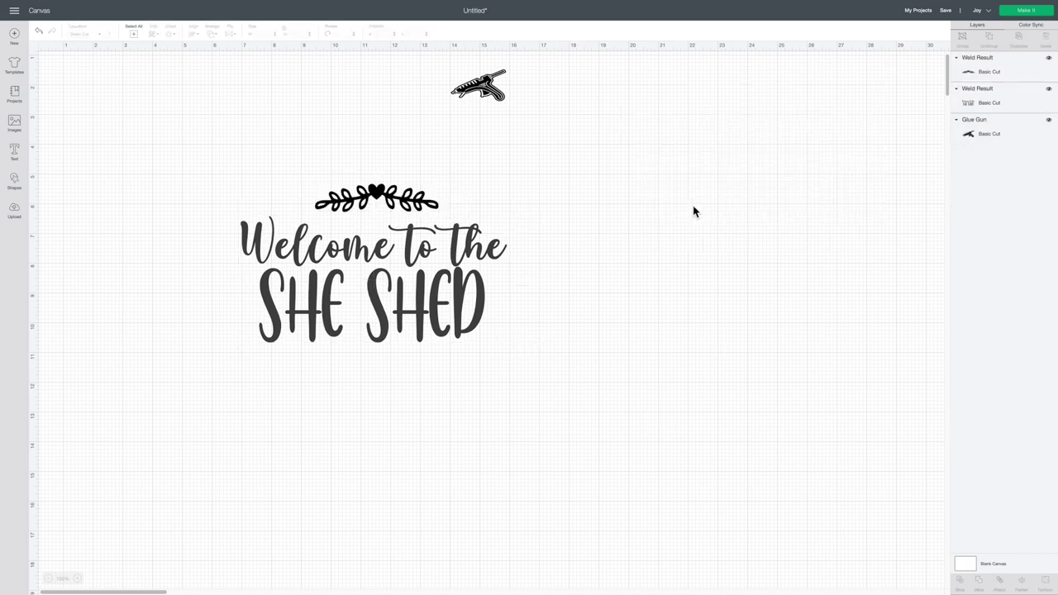
left_click(489, 92)
key("Delete")
left_click(945, 12)
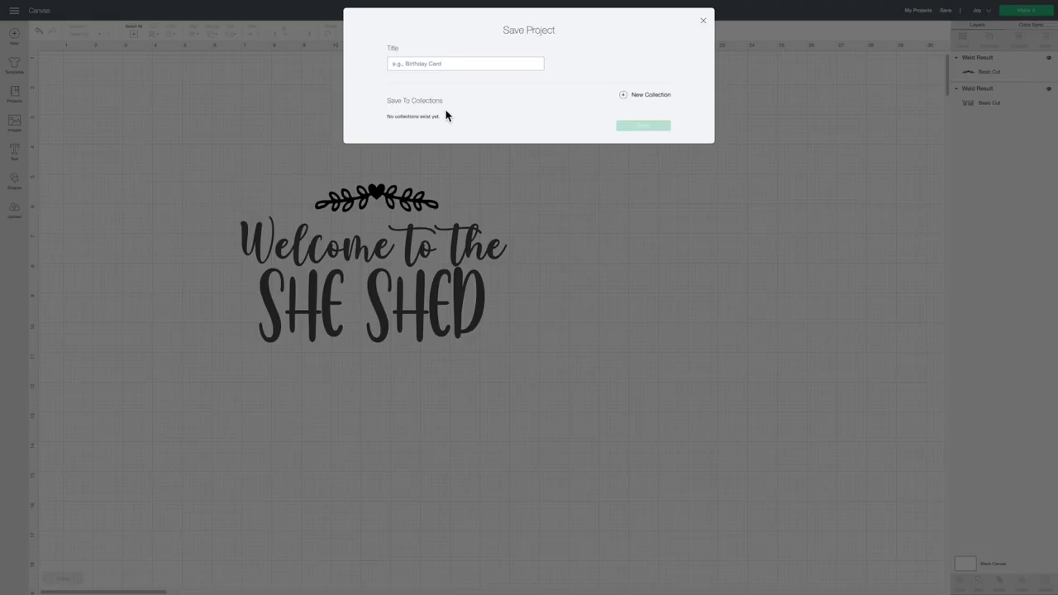
left_click(662, 128)
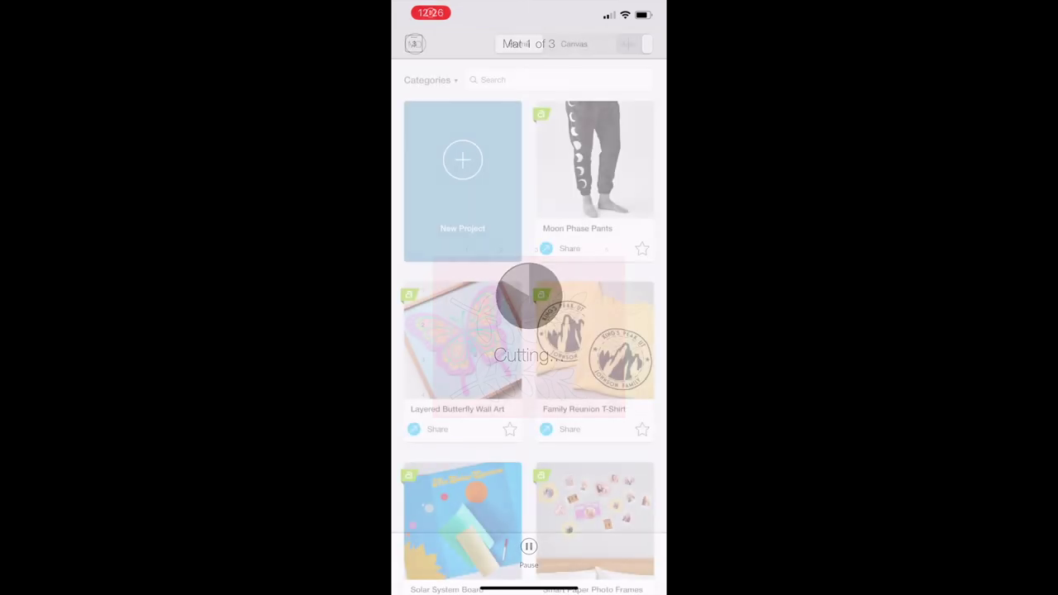
- Switch the project list to cloud-saved projects and open SHE SHED
left_click(430, 79)
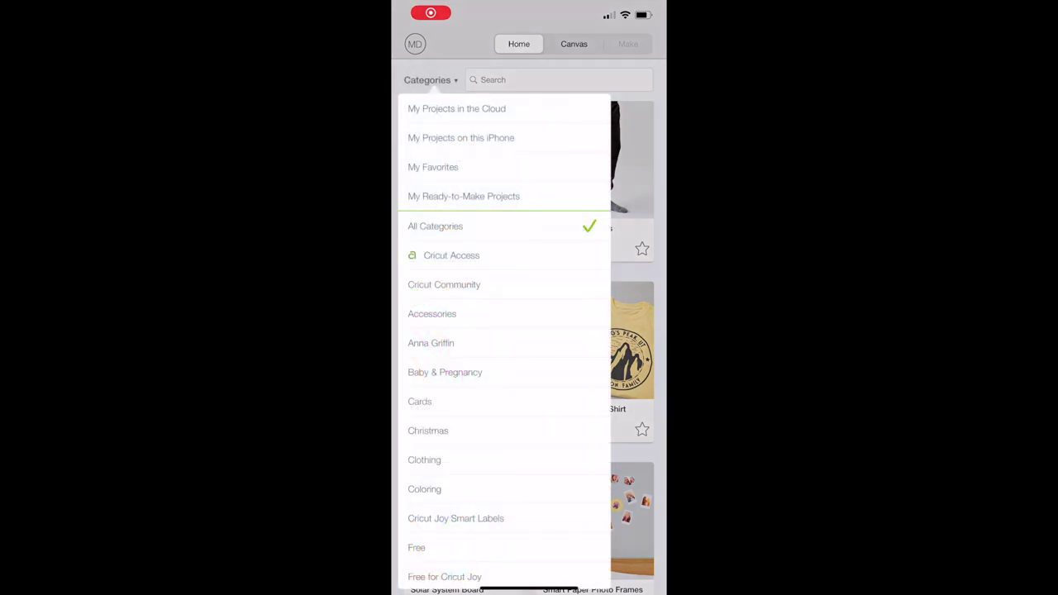
left_click(461, 137)
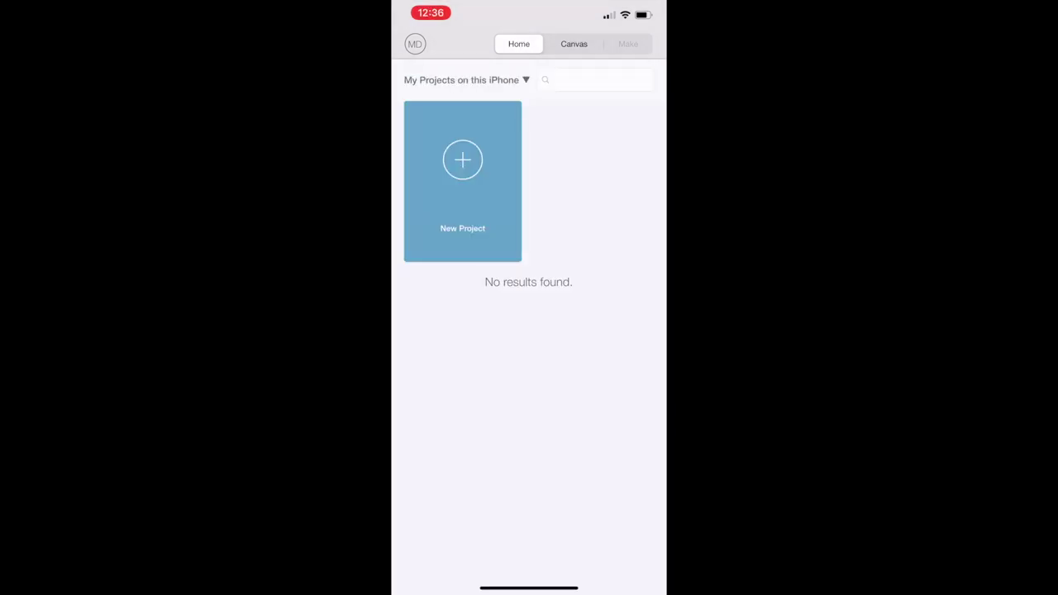
left_click(463, 79)
left_click(455, 106)
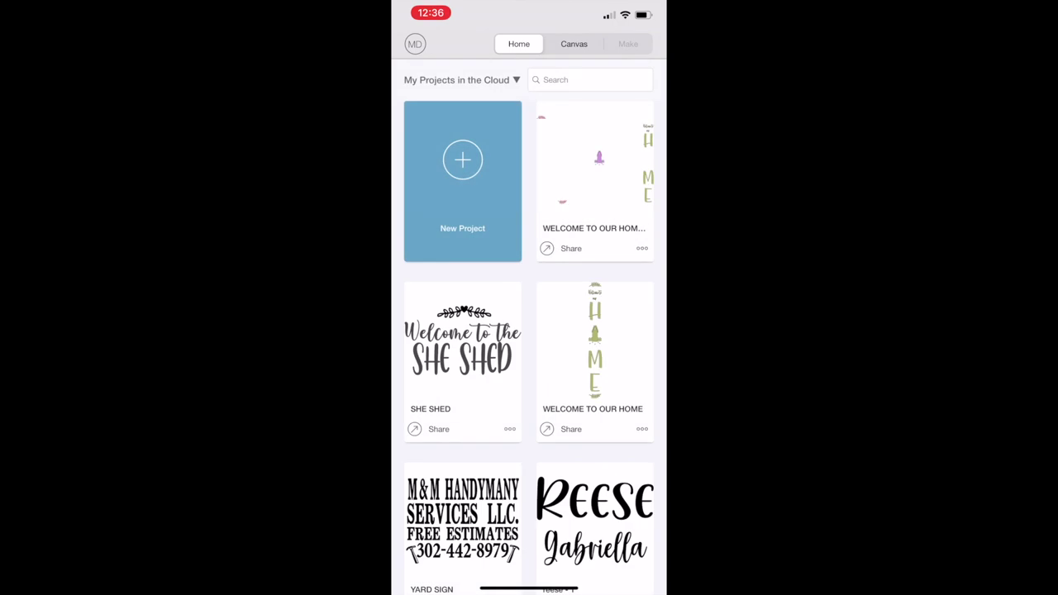
left_click(463, 343)
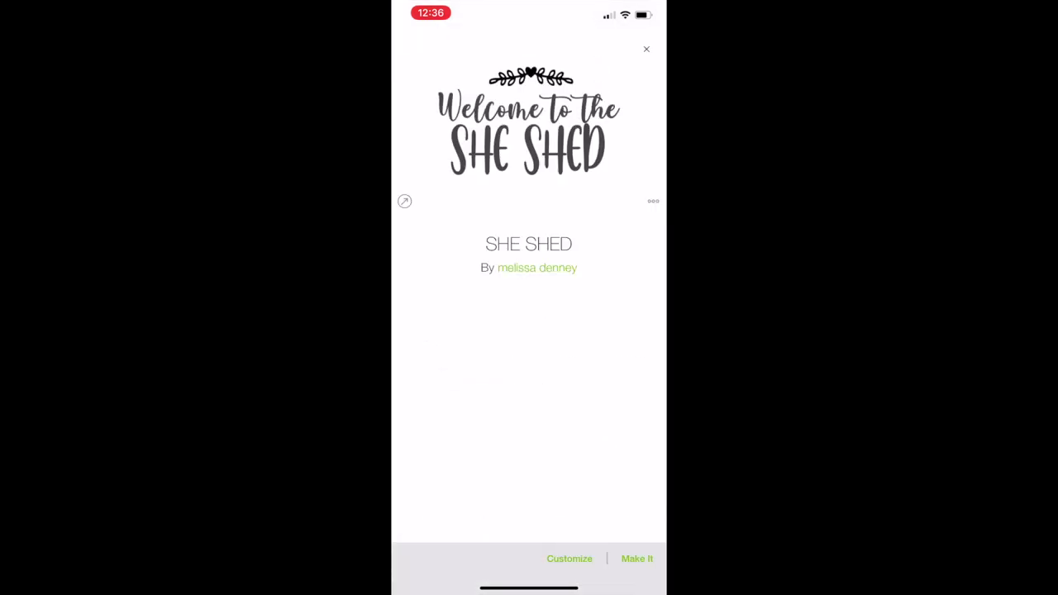
- Start Make It and choose to cut without a mat
left_click(637, 559)
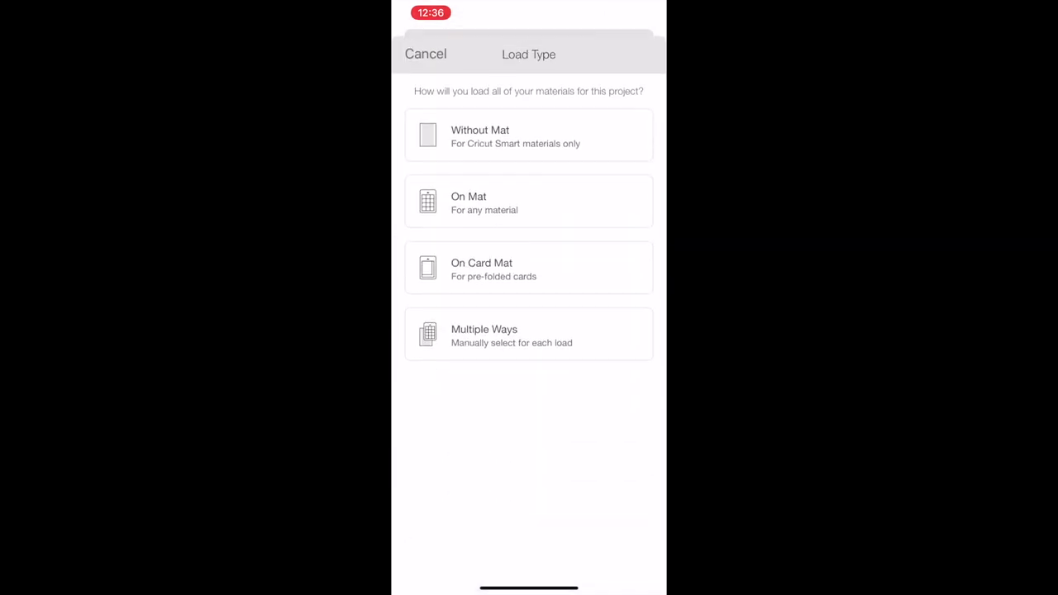
left_click(513, 135)
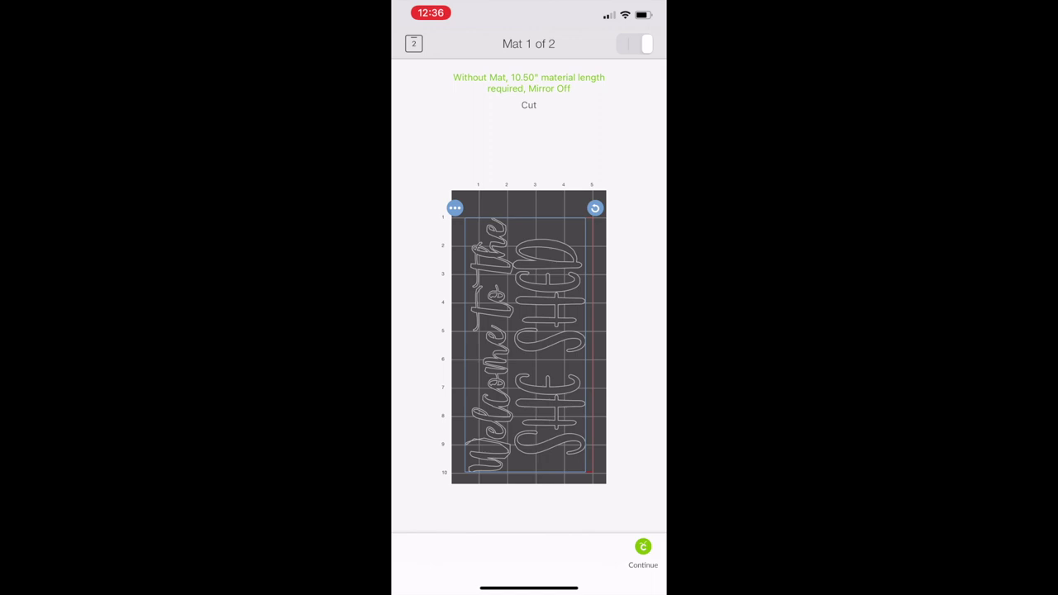
left_click(643, 550)
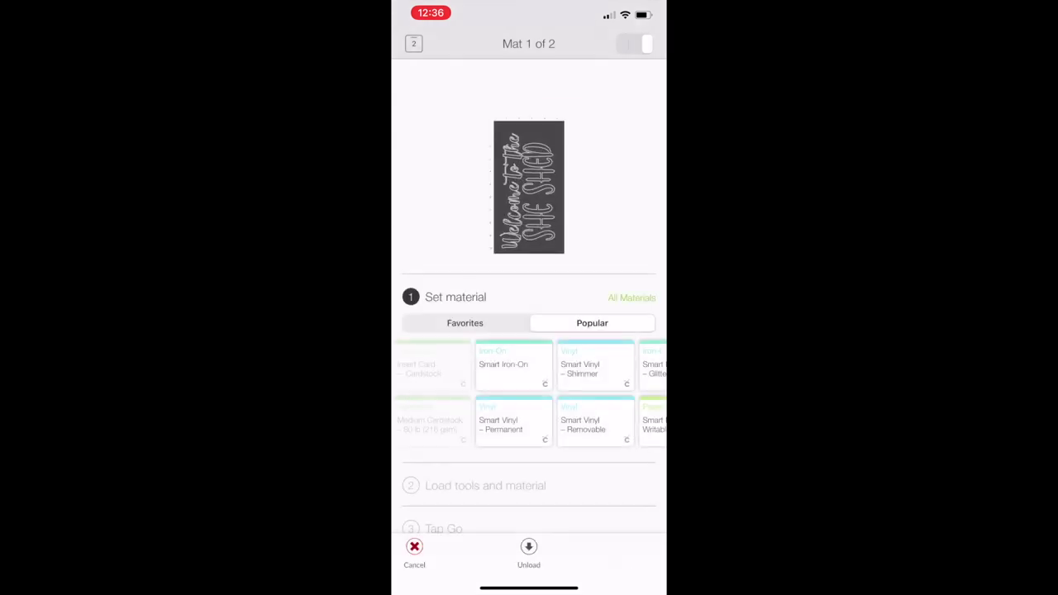
- Choose Smart Vinyl – Permanent as the material and raise cut pressure to More
left_click(513, 424)
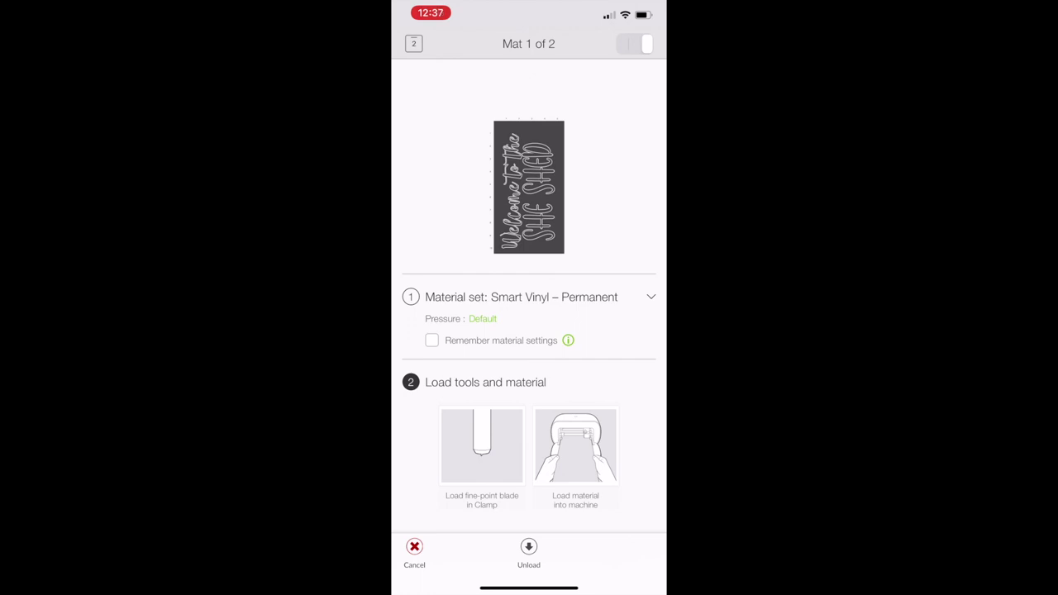
scroll(529, 286, "down", 2)
left_click(483, 260)
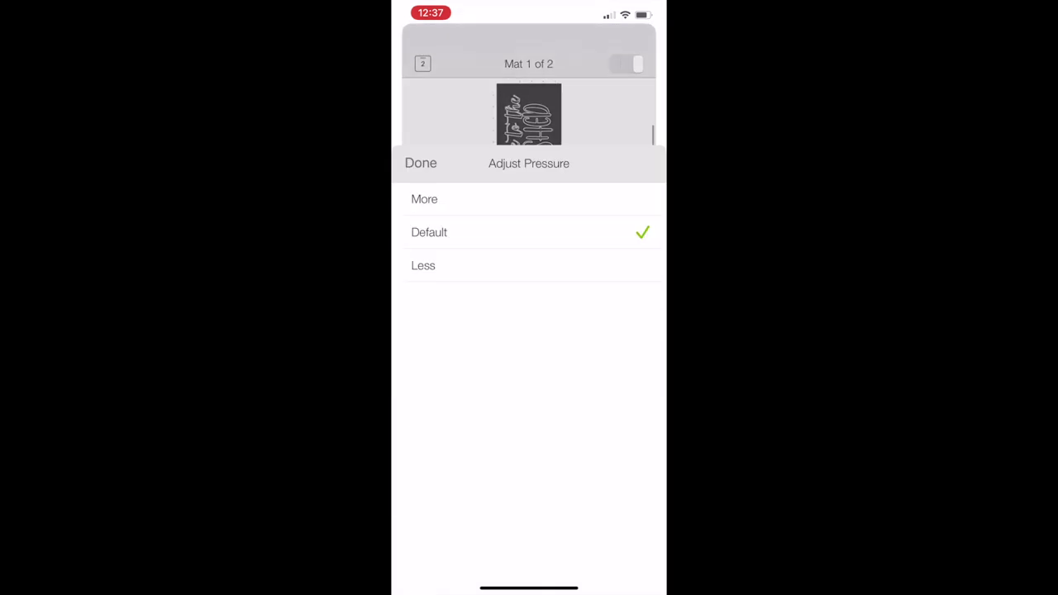
left_click(424, 90)
left_click(421, 54)
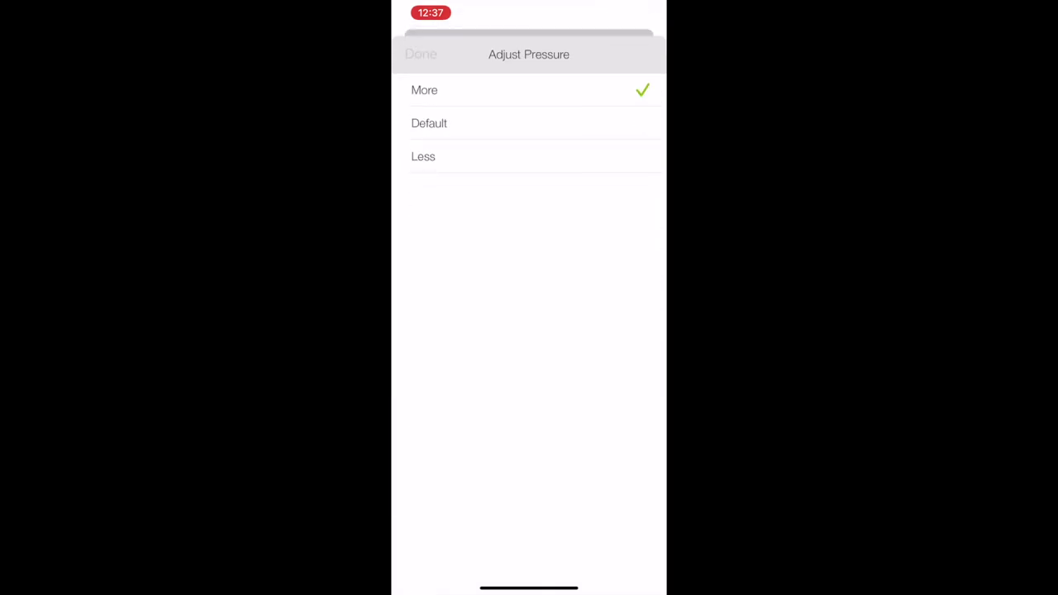
scroll(534, 296, "down", 2)
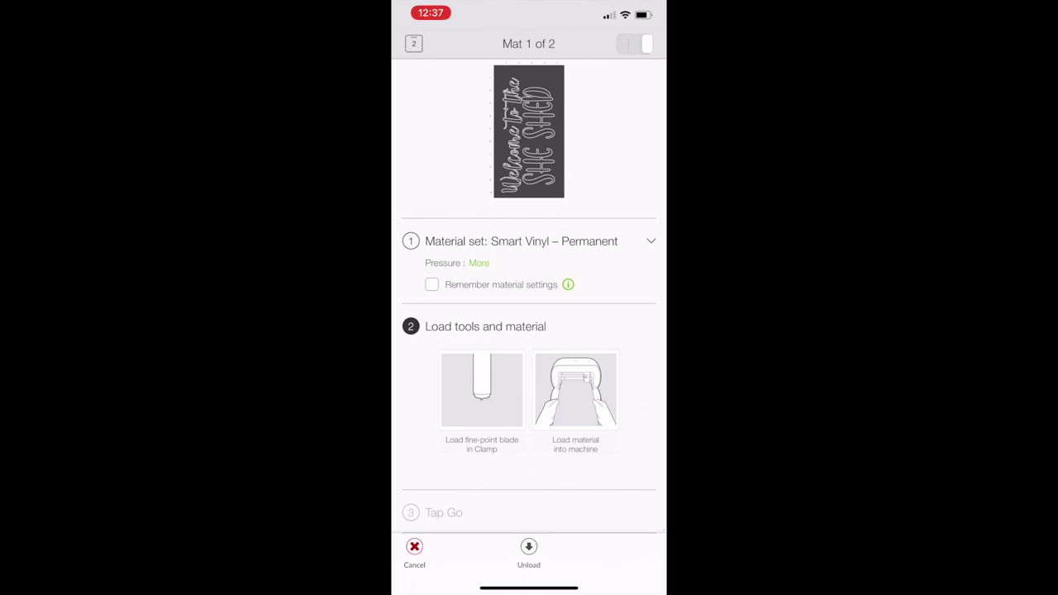
- From the mat 1 preview, choose Smart Vinyl – Permanent again with Default cutting pressure
left_click(530, 132)
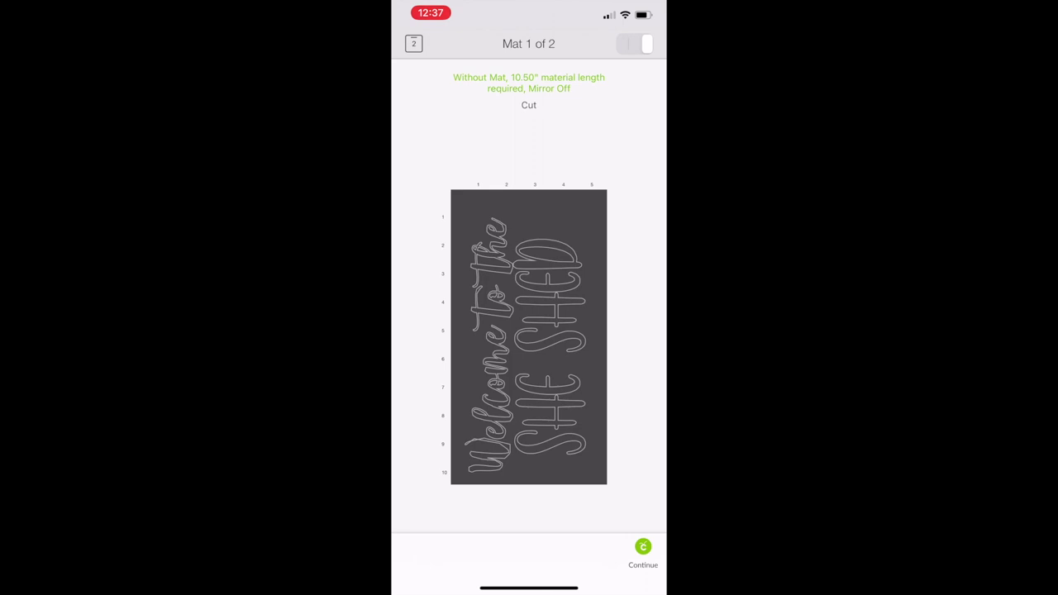
left_click(644, 552)
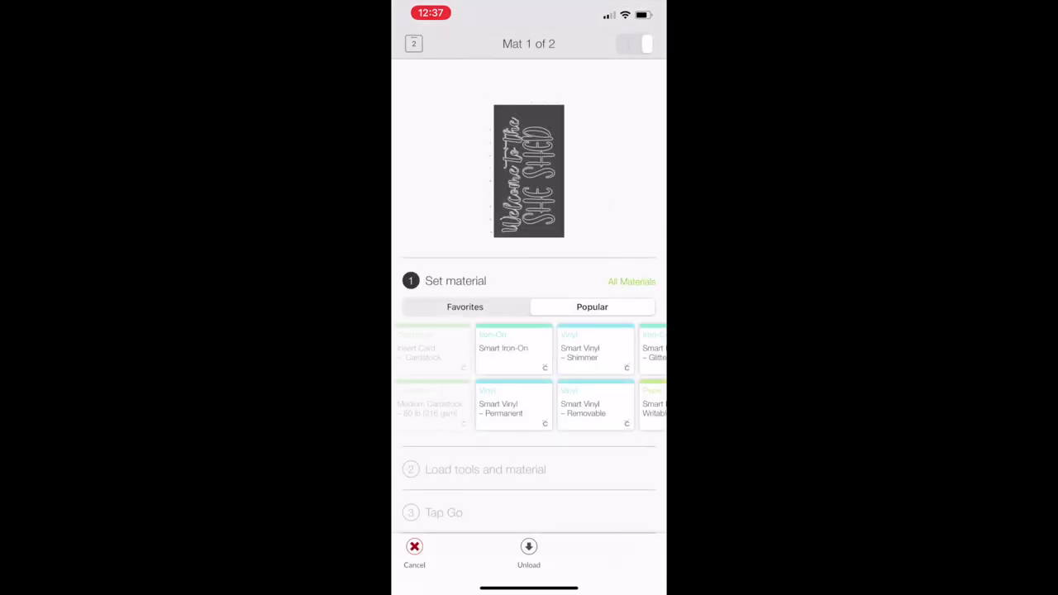
left_click(513, 406)
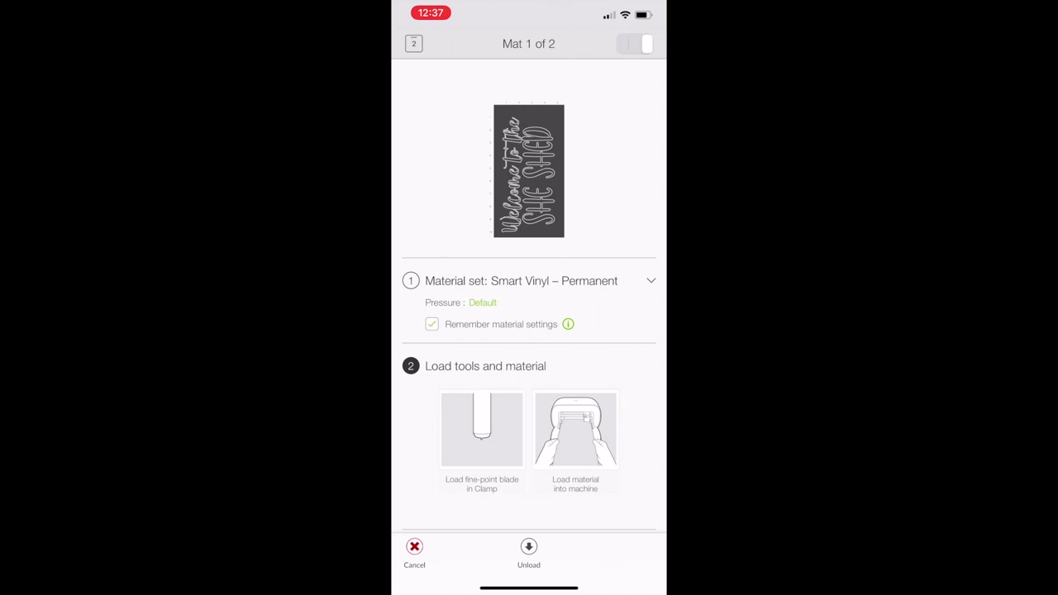
scroll(529, 331, "down", 2)
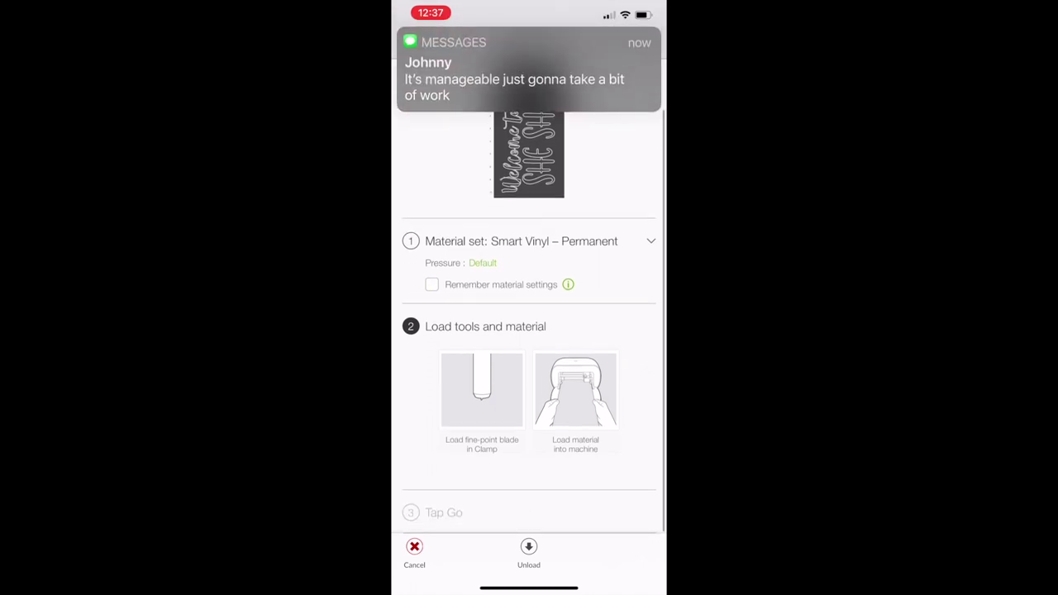